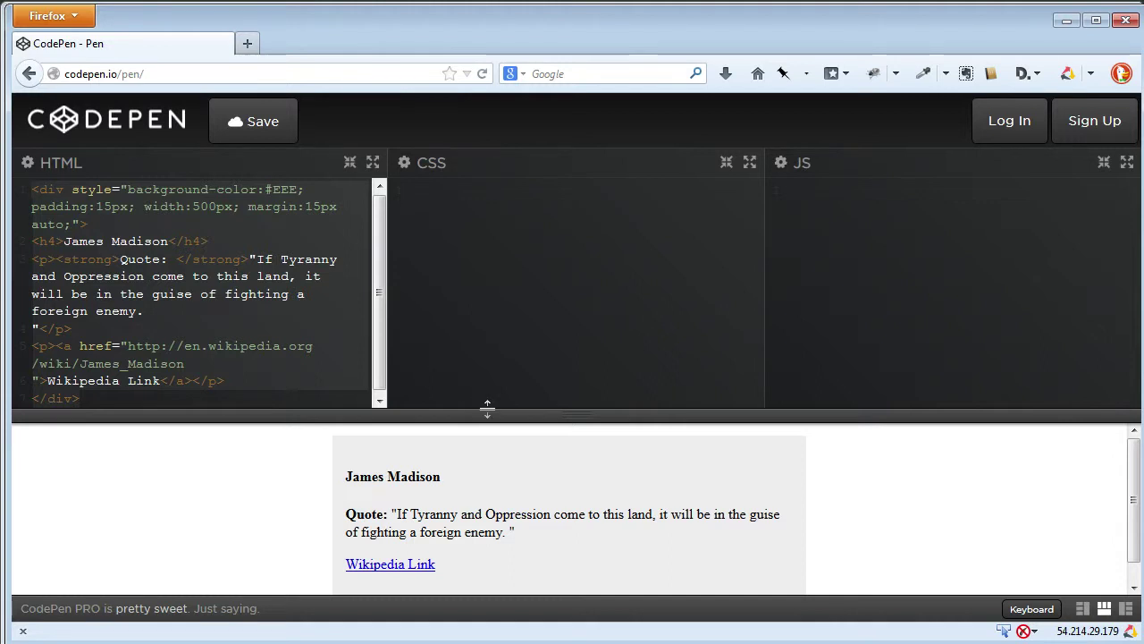
Step: Enlarge the CodePen preview area by reducing the height of the code editors
{"action": "left_click_drag", "start_coordinate": [487, 409], "coordinate": [485, 256]}
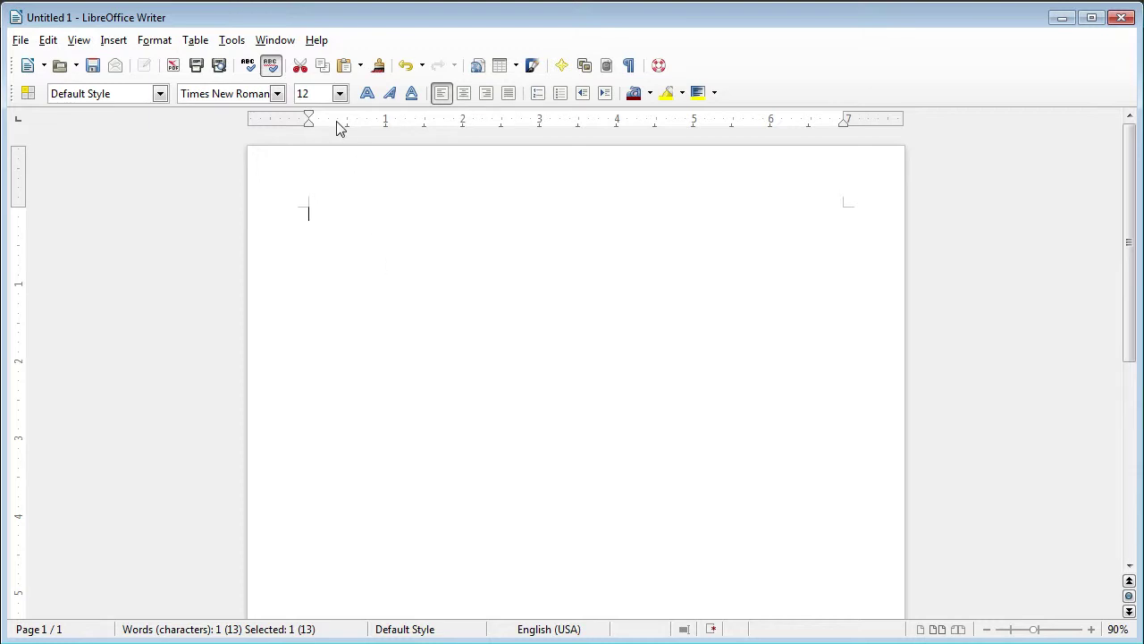
Step: Set the blank document's font to Courier New and enter an opening <div> tag
{"action": "triple_click", "coordinate": [236, 93]}
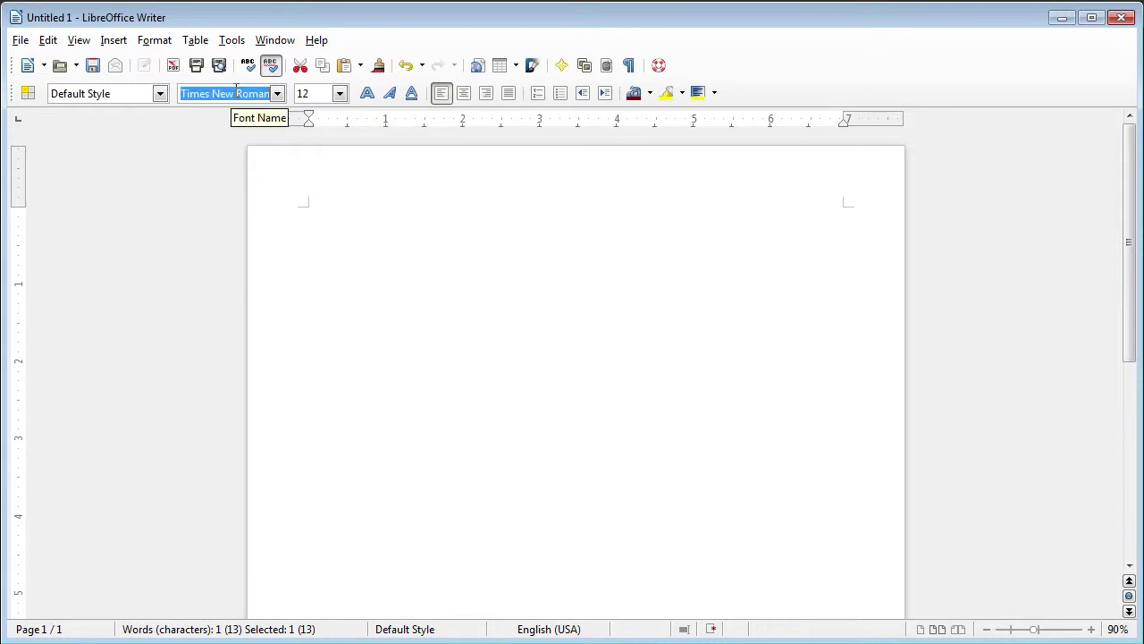
{"action": "type", "text": "Cor"}
{"action": "key", "text": "BackSpace"}
{"action": "key", "text": "BackSpace"}
{"action": "type", "text": "urier New"}
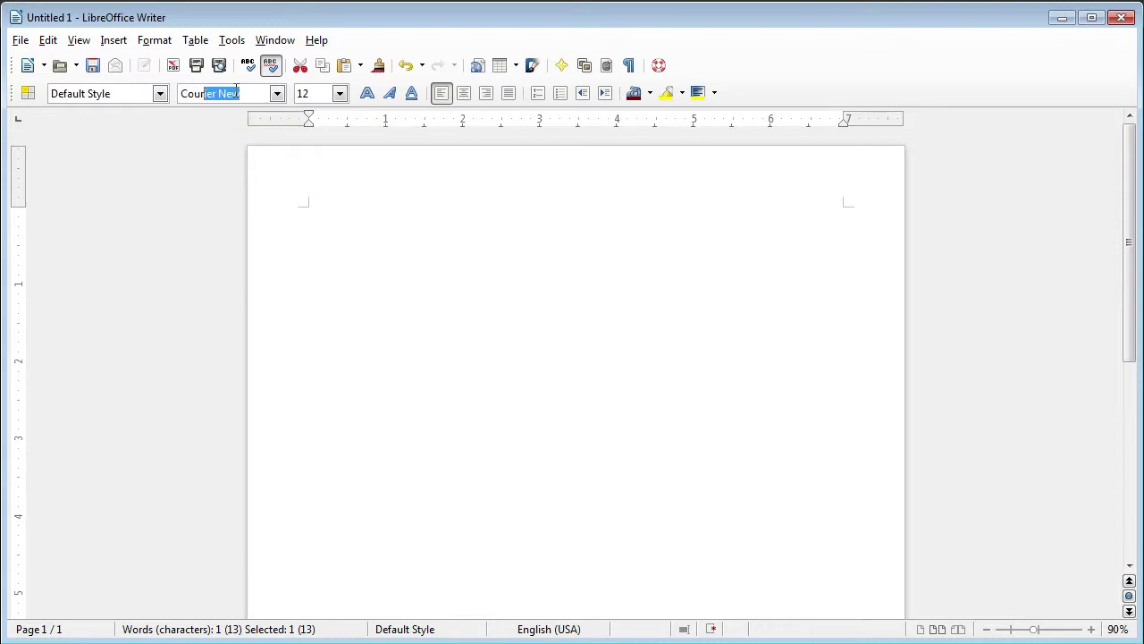
{"action": "key", "text": "Return"}
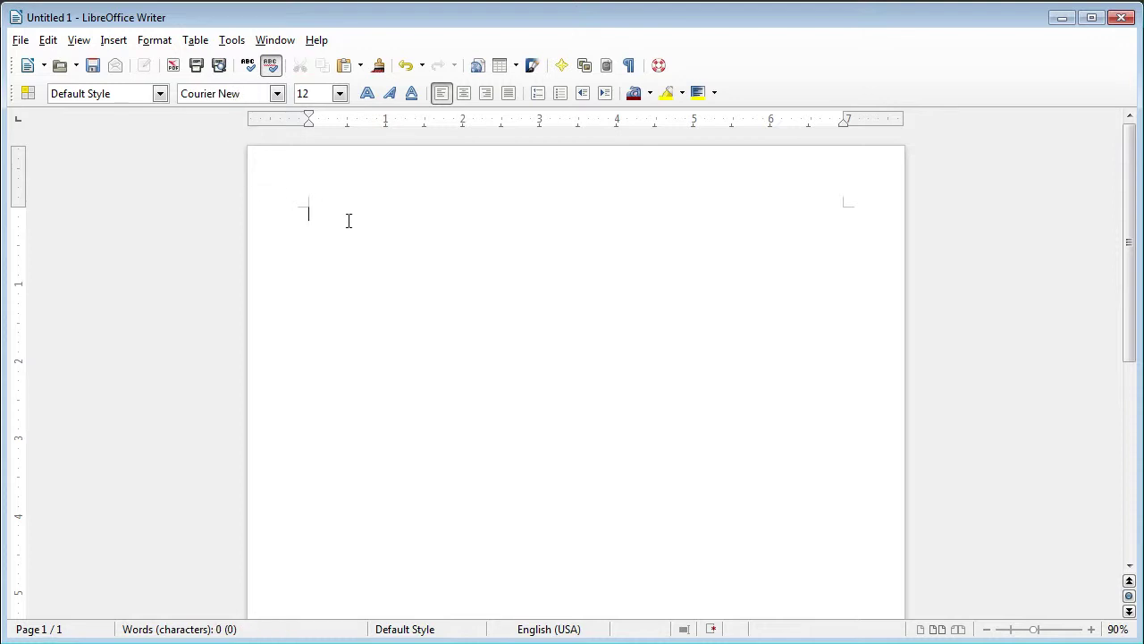
{"action": "type", "text": "<div>"}
Step: Check the single and double quote replacement settings in the AutoCorrect localized options, leaving them as they are
{"action": "left_click", "coordinate": [230, 41]}
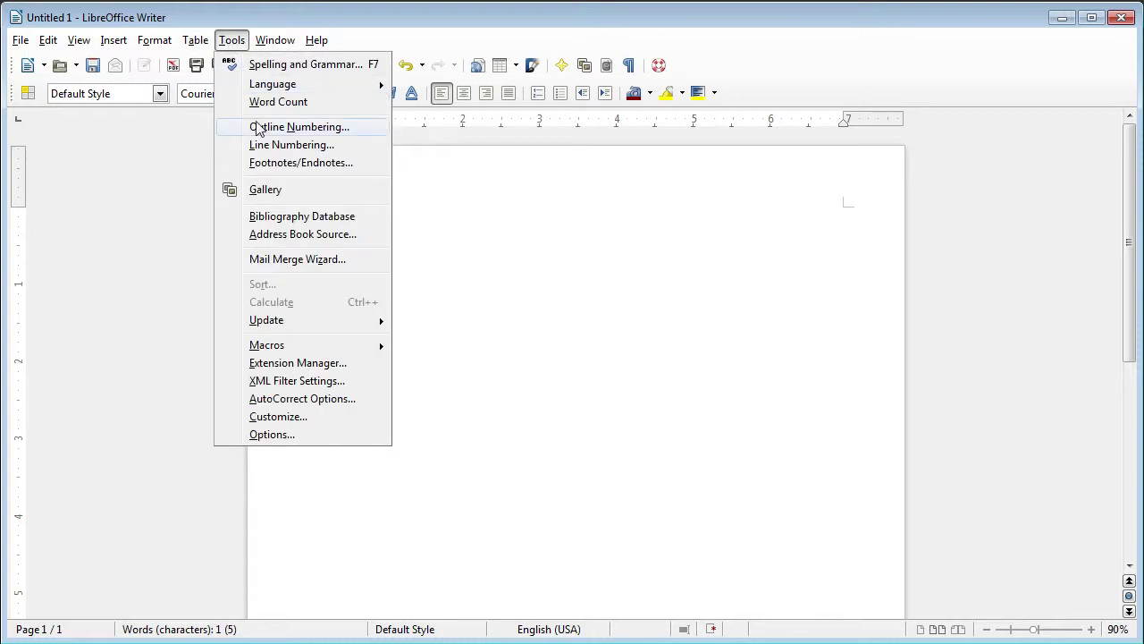
{"action": "left_click", "coordinate": [265, 401]}
{"action": "left_click_drag", "start_coordinate": [619, 266], "coordinate": [453, 150]}
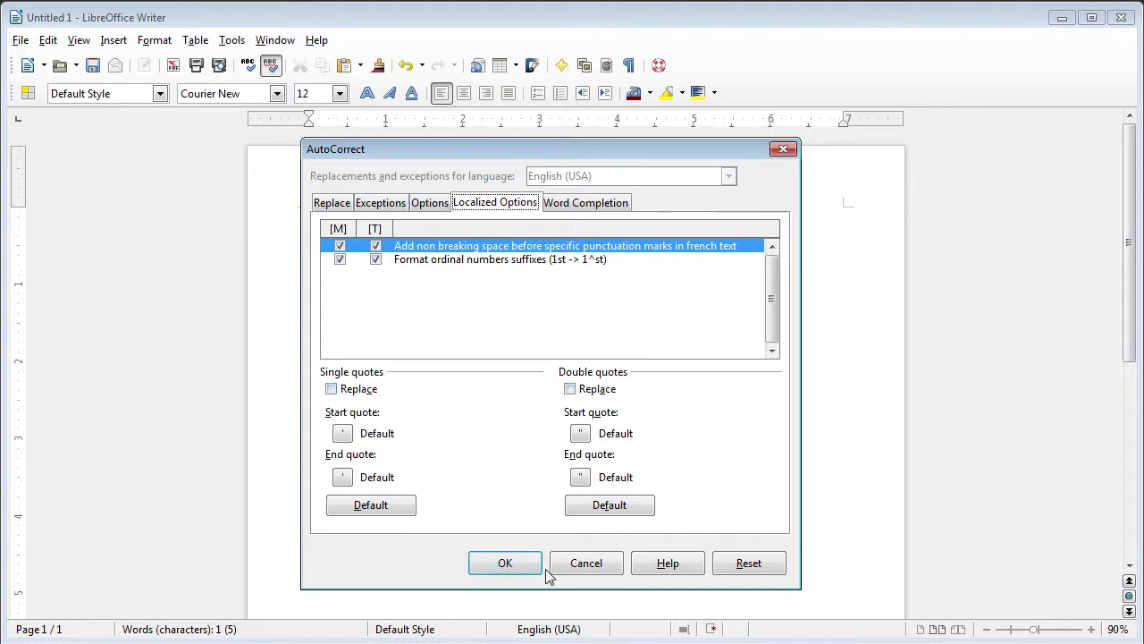
{"action": "left_click", "coordinate": [578, 565]}
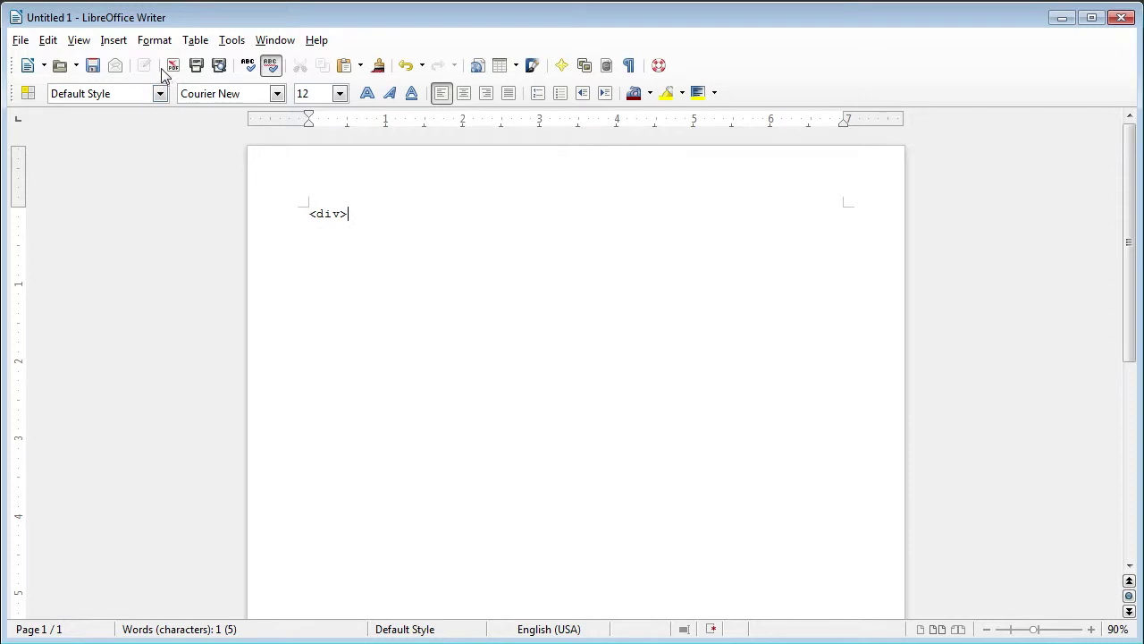
Step: Set the page height to 5.00" in the default page style
{"action": "left_click", "coordinate": [154, 40]}
{"action": "left_click", "coordinate": [188, 154]}
{"action": "left_click_drag", "start_coordinate": [355, 213], "coordinate": [384, 191]}
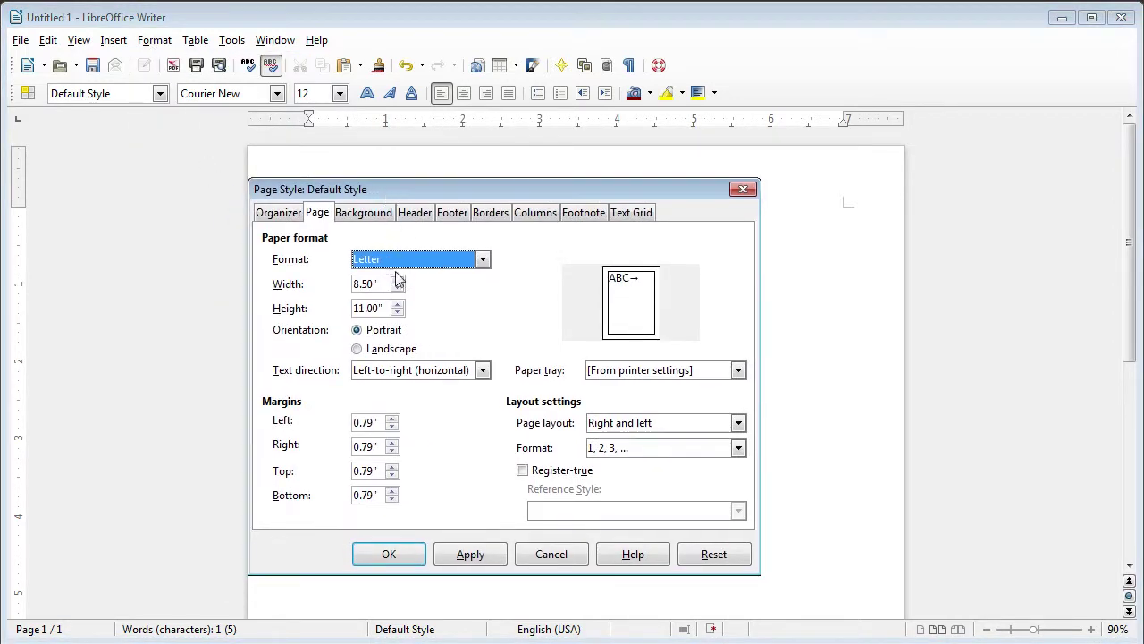
{"action": "double_click", "coordinate": [364, 308]}
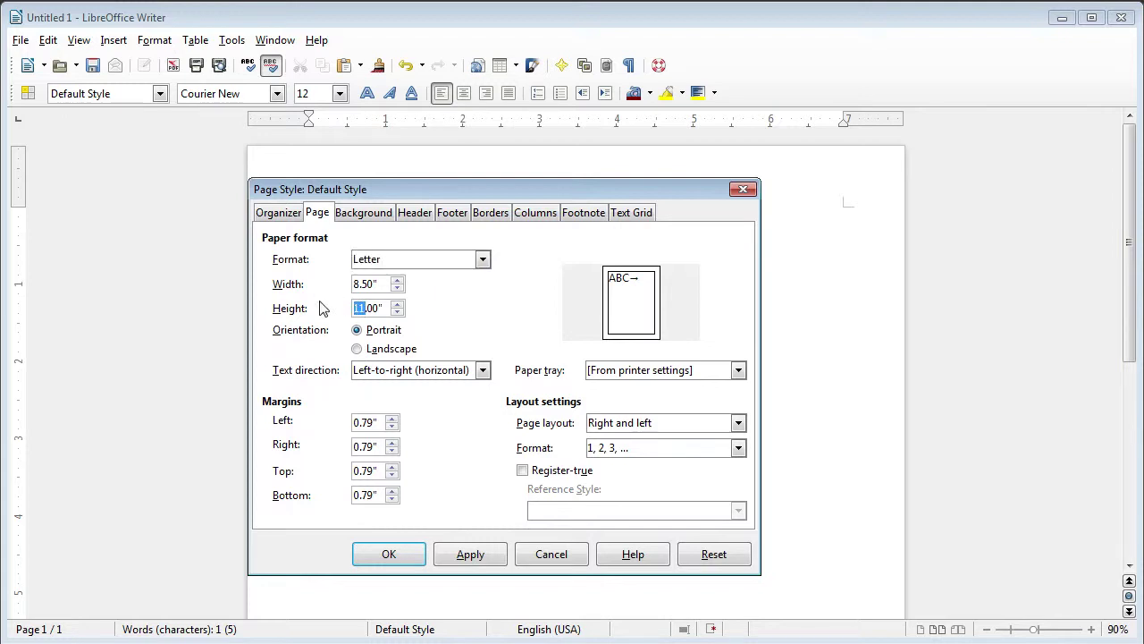
{"action": "type", "text": "5"}
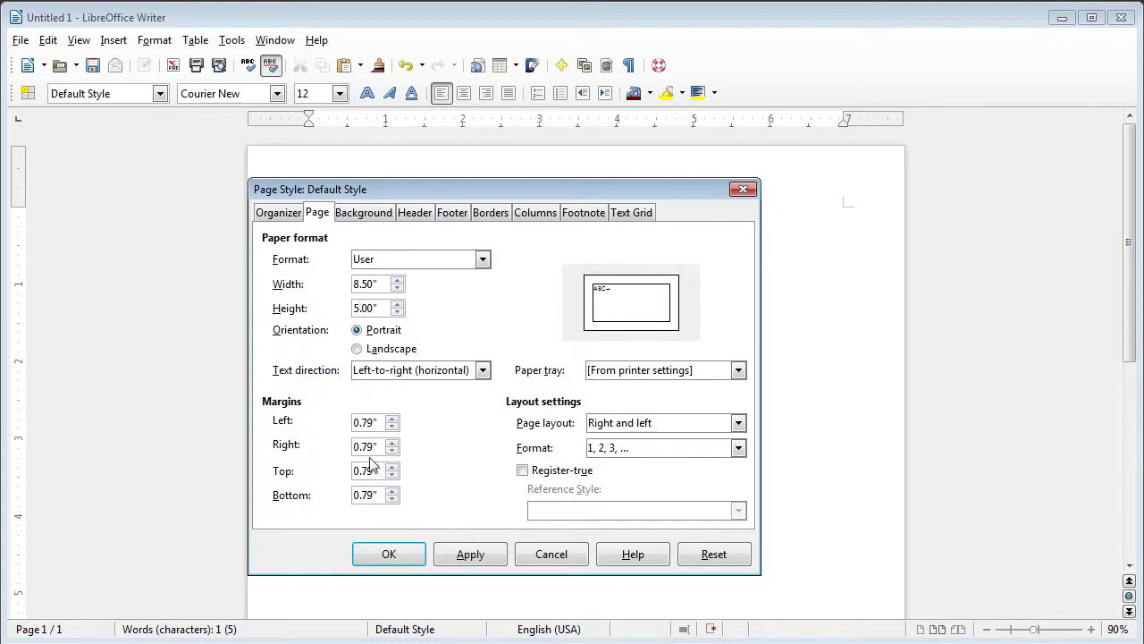
{"action": "left_click", "coordinate": [459, 557]}
{"action": "left_click", "coordinate": [413, 560]}
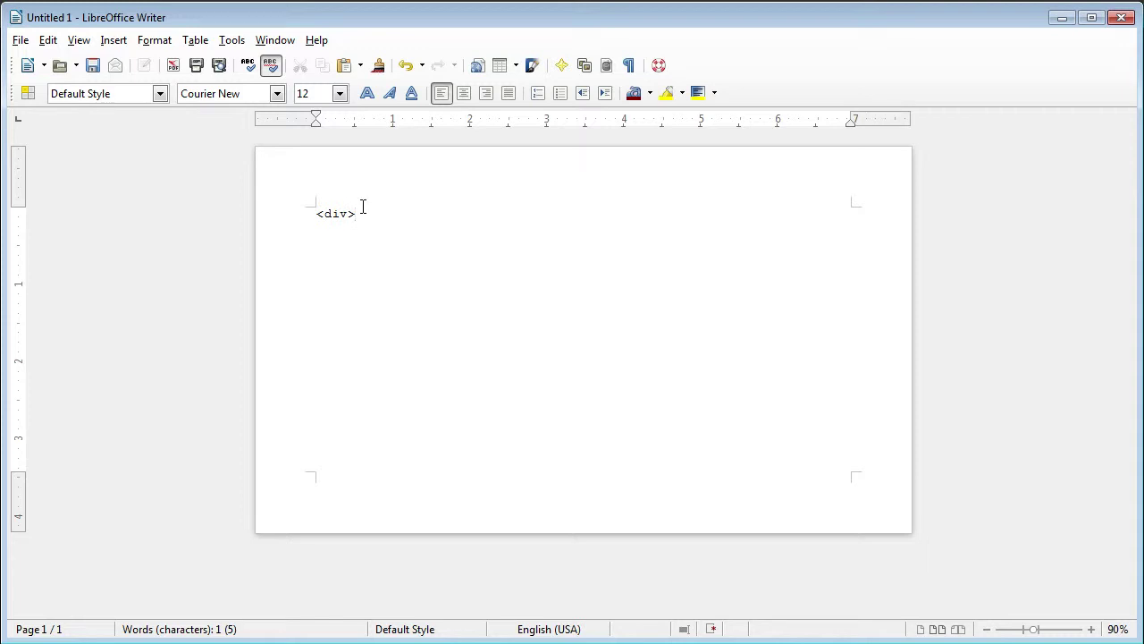
Step: Complete the div with a closing tag, an empty <p></p> line and <p><a href="">Wikipedia Link</a></p>
{"action": "type", "text": "</div>"}
{"action": "key", "text": "Return"}
{"action": "type", "text": "<p></p>"}
{"action": "key", "text": "Return"}
{"action": "type", "text": "<p><a href"}
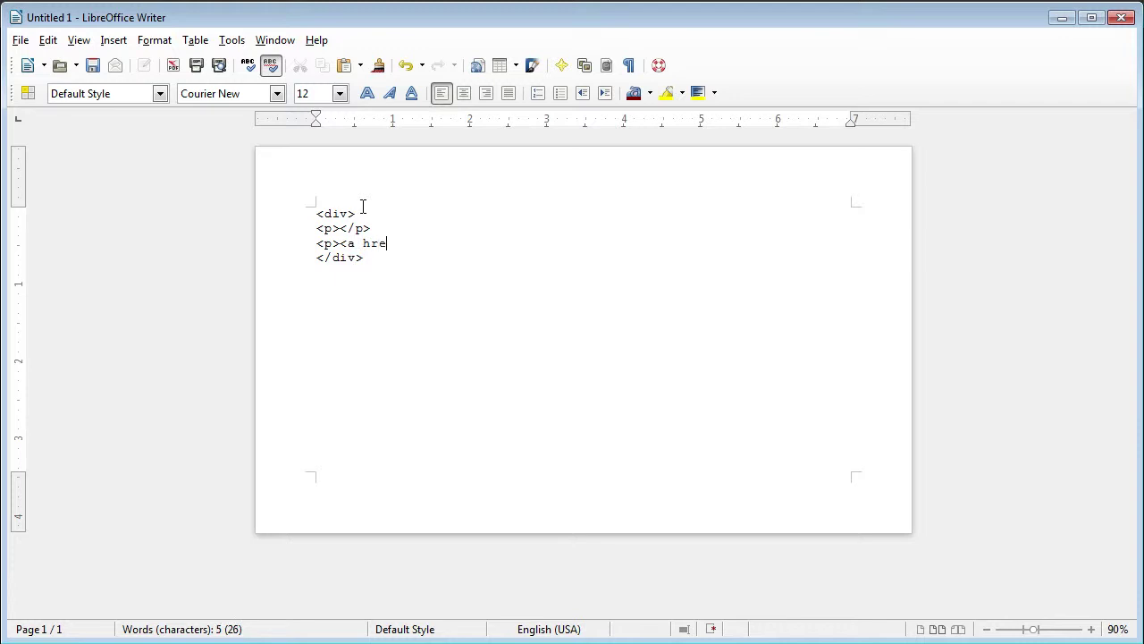
{"action": "type", "text": "=\"\">Wikipedia Link</a></p>"}
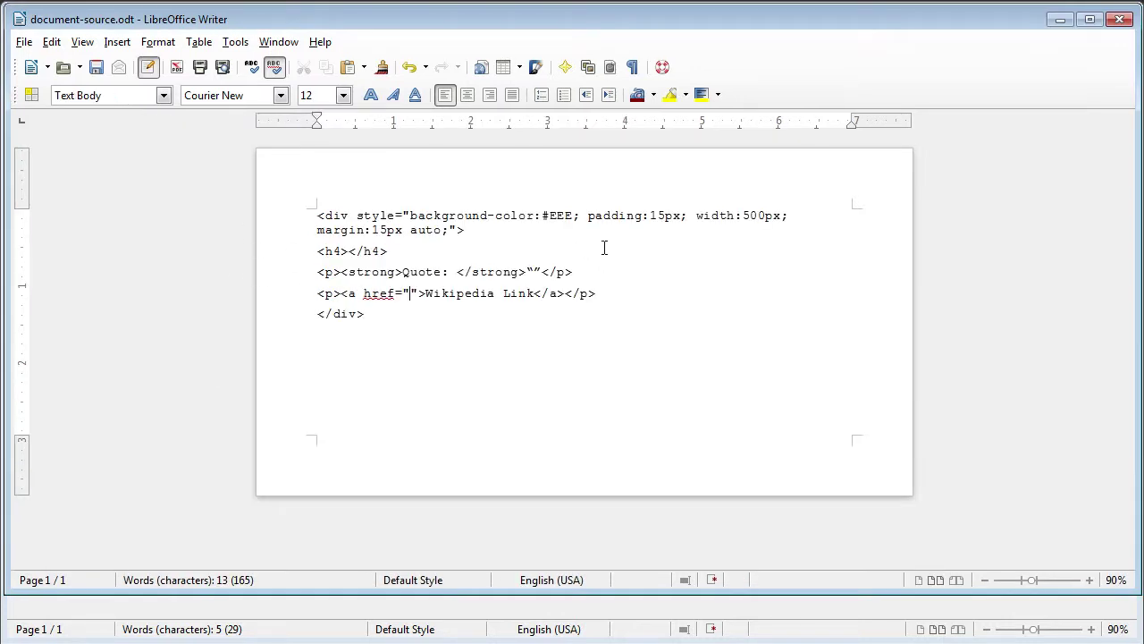
Step: Save document-source.odt and minimize the us-president-quotes.ods spreadsheet and CodePen browser windows
{"action": "left_click", "coordinate": [96, 71]}
{"action": "key", "text": "alt+Tab"}
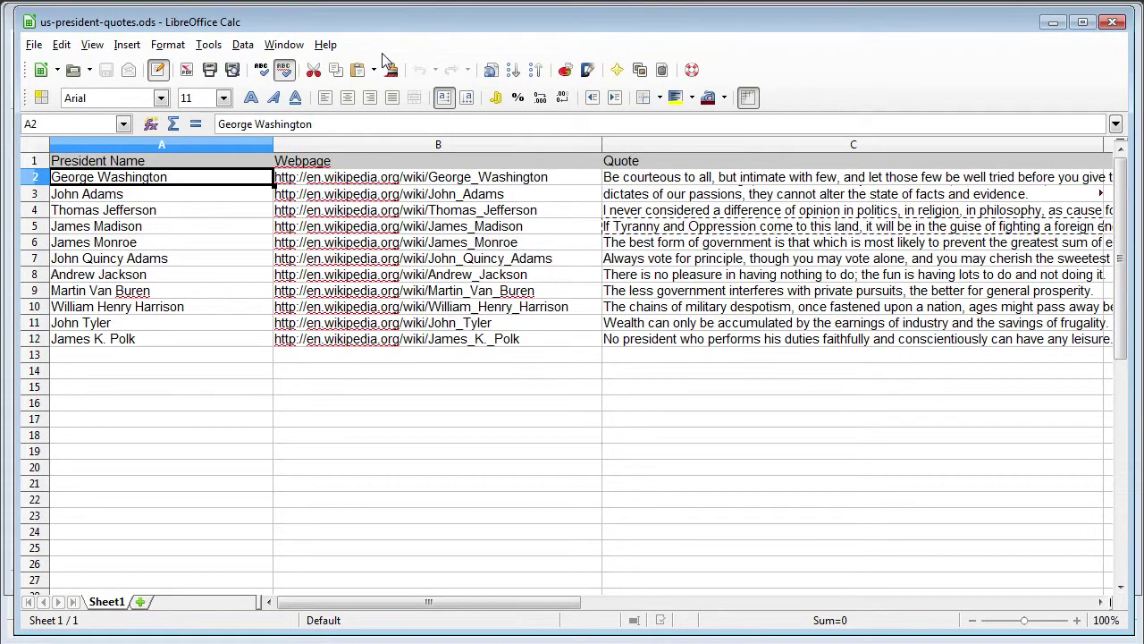
{"action": "left_click", "coordinate": [1051, 27]}
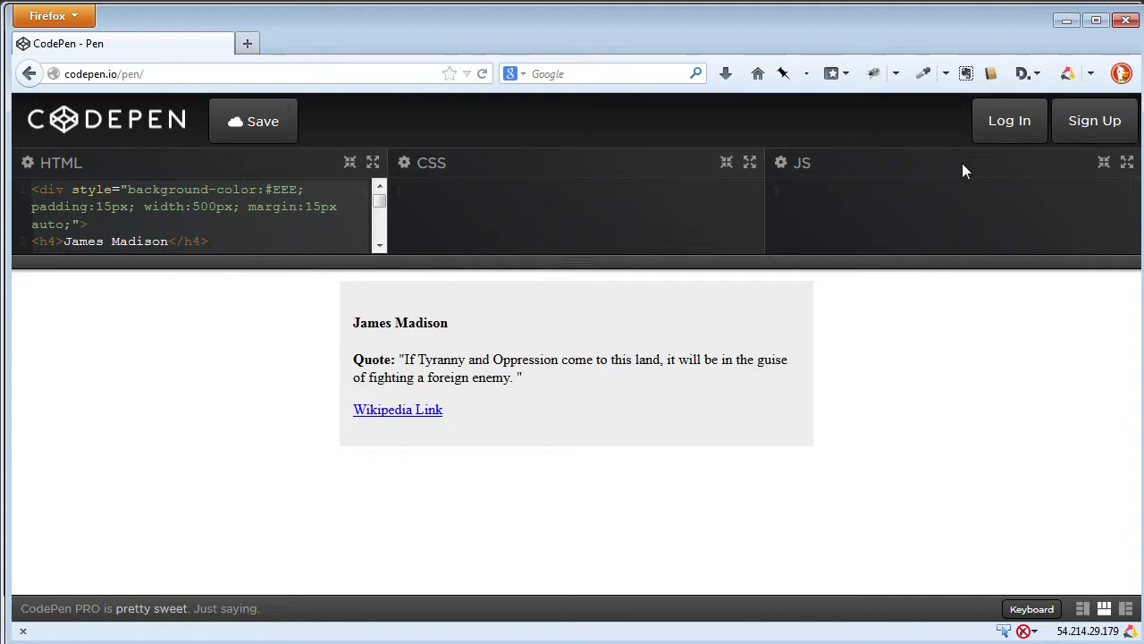
{"action": "left_click", "coordinate": [1073, 27]}
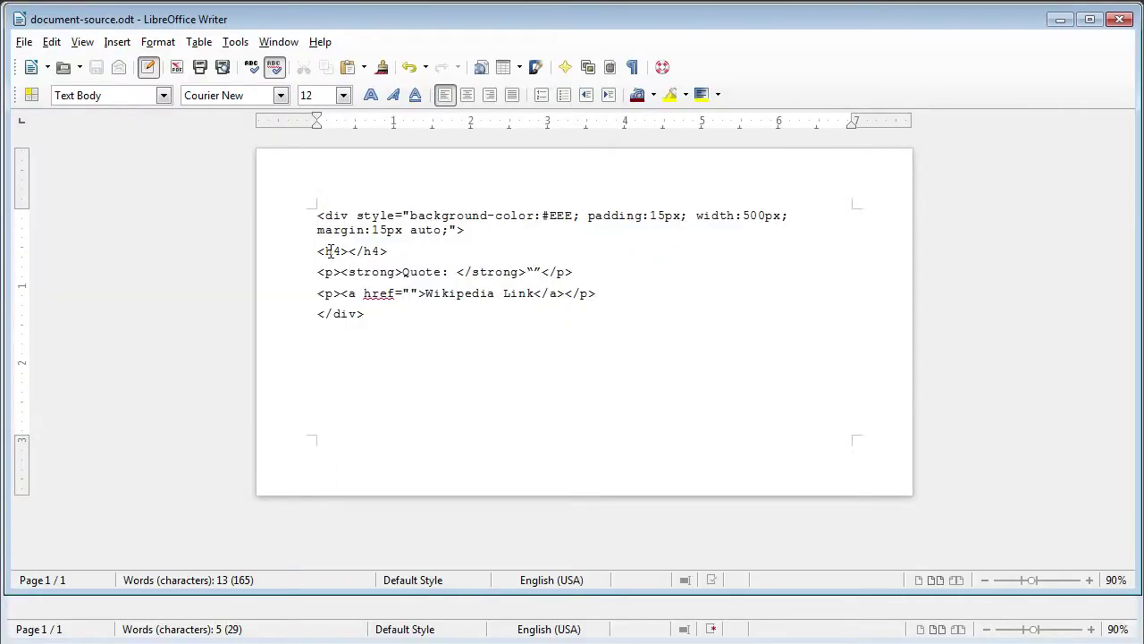
Step: Add us-president-quotes.ods from the MailMerge-Tutorial-Files folder to the available databases for exchange
{"action": "left_click", "coordinate": [53, 44]}
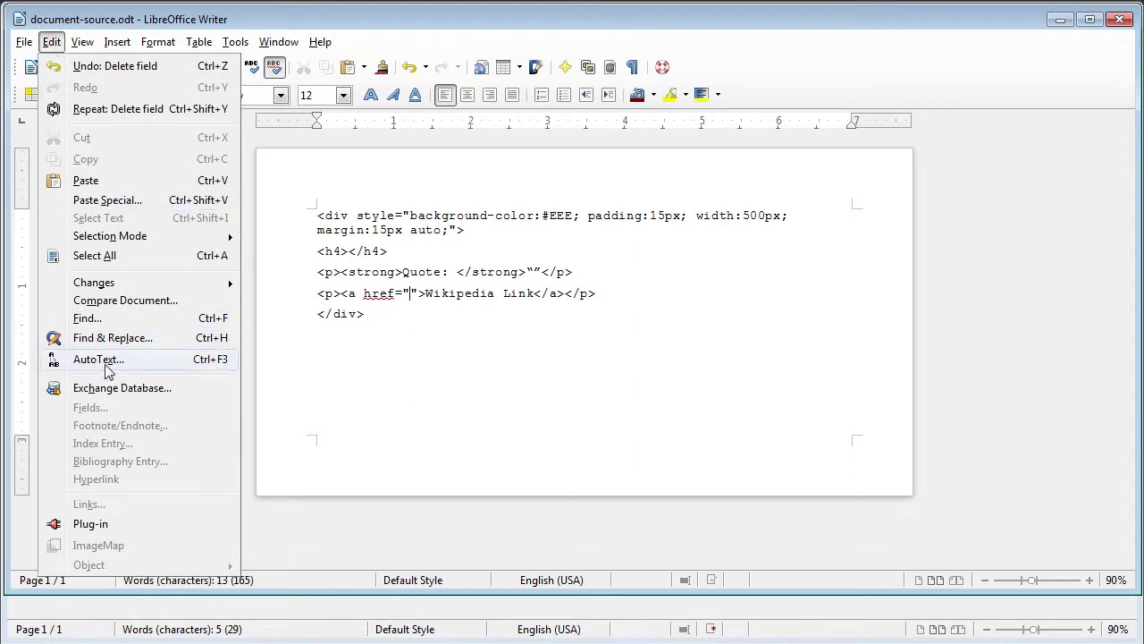
{"action": "left_click", "coordinate": [122, 388]}
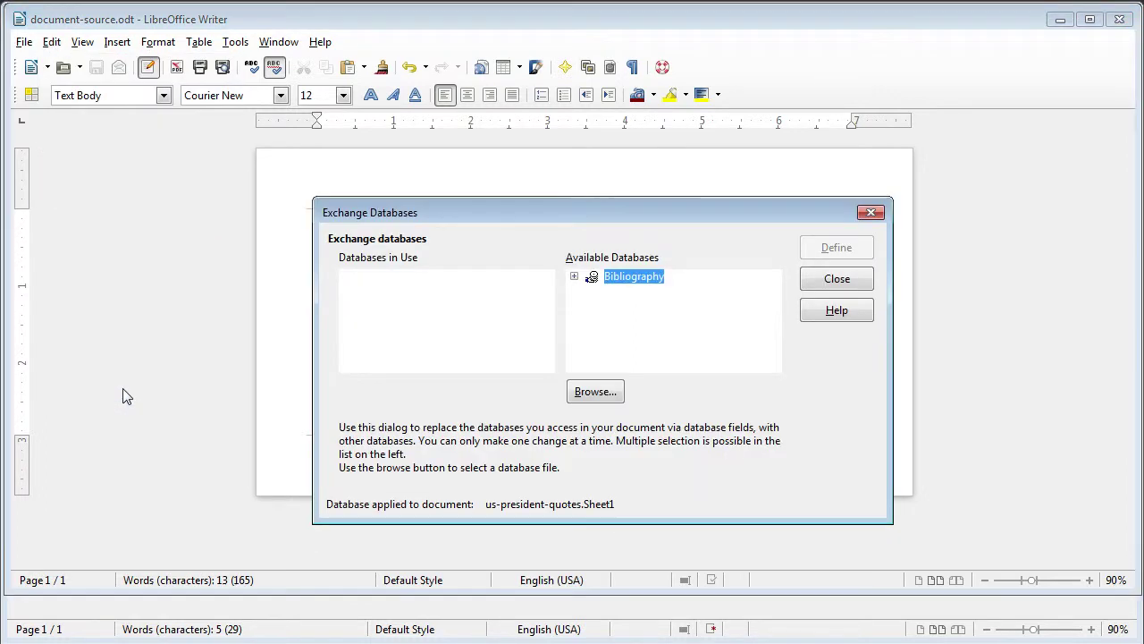
{"action": "left_click_drag", "start_coordinate": [489, 213], "coordinate": [406, 183]}
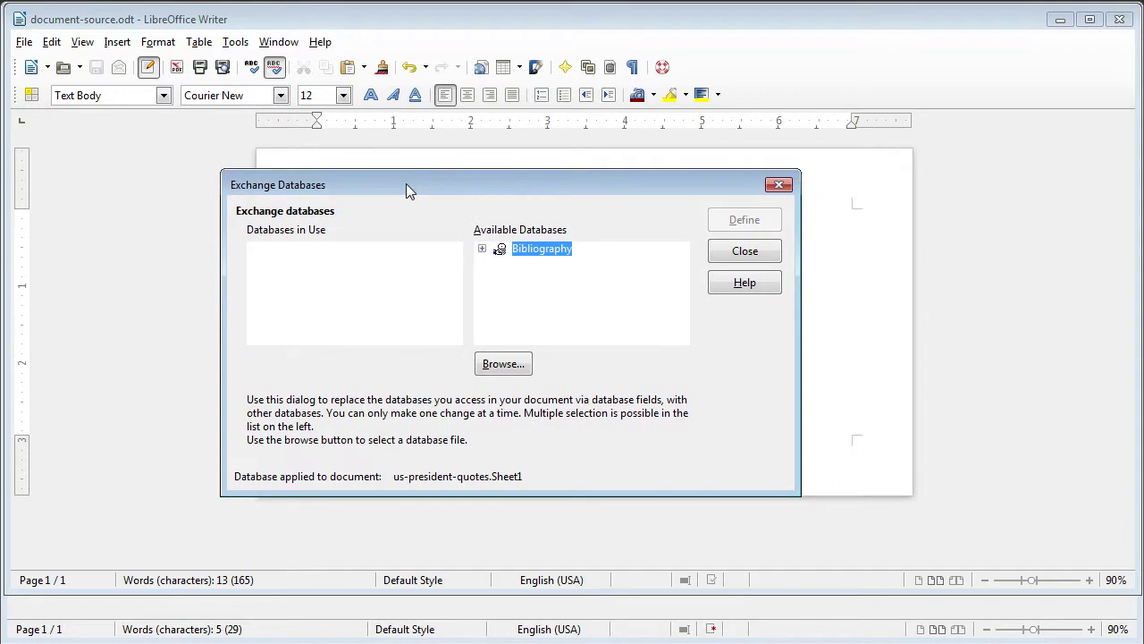
{"action": "left_click", "coordinate": [494, 366]}
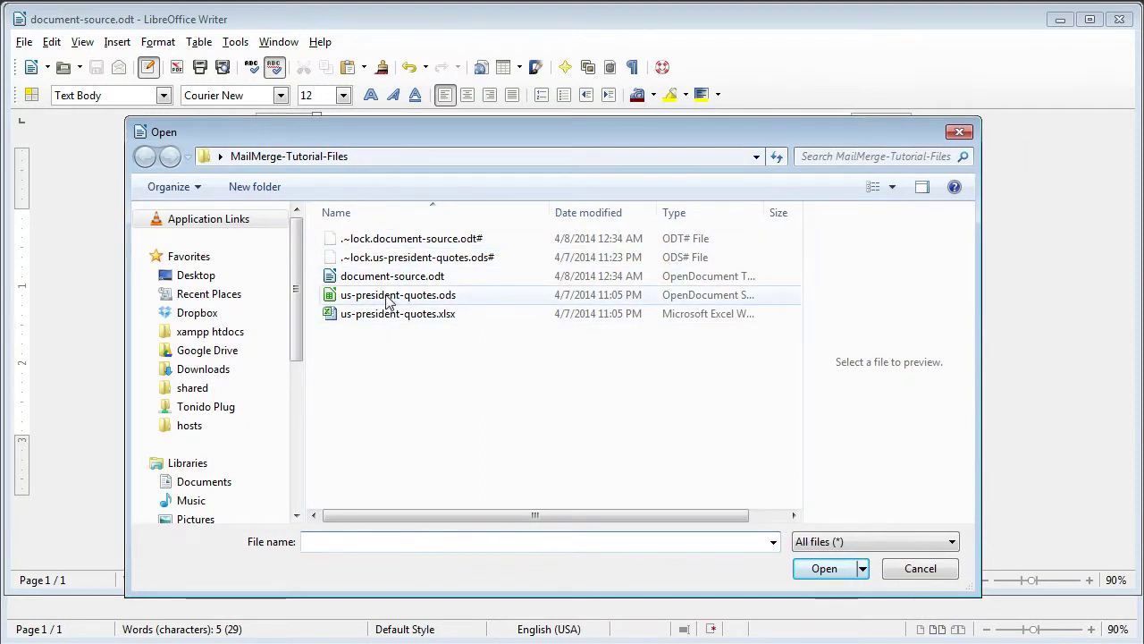
{"action": "left_click", "coordinate": [403, 301]}
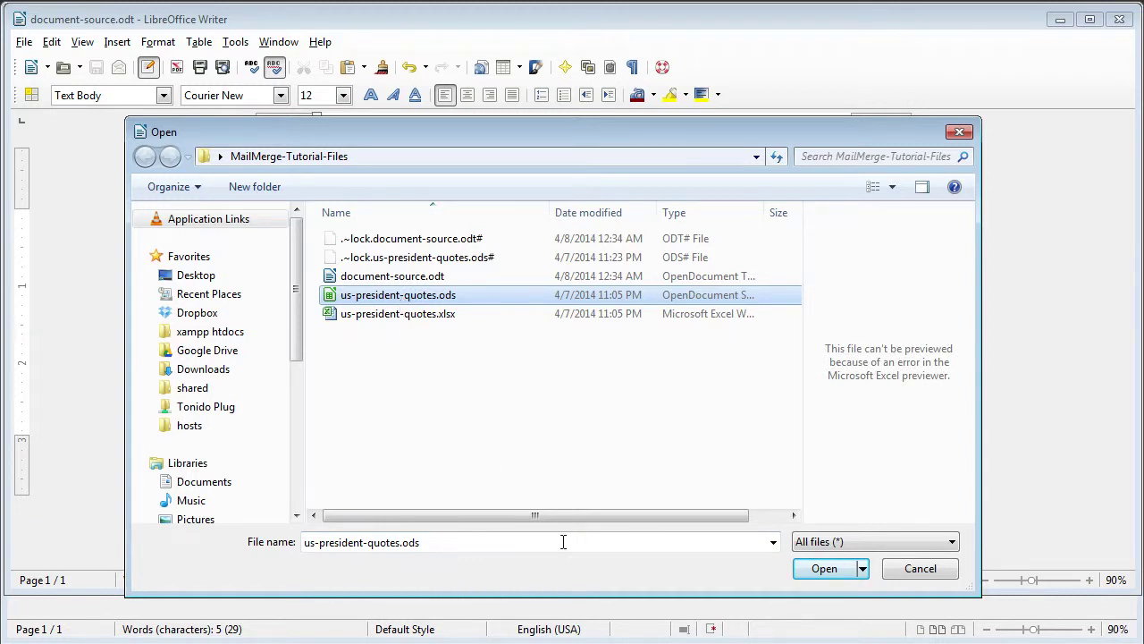
{"action": "left_click", "coordinate": [826, 573]}
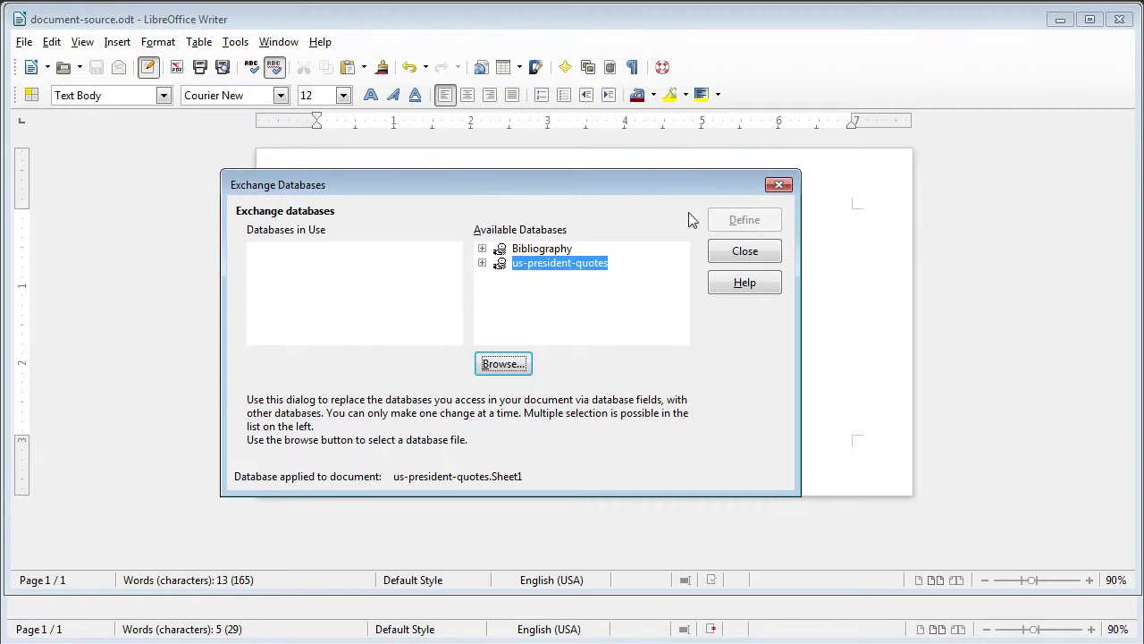
Step: Define Sheet1 of us-president-quotes as the document's database
{"action": "left_click", "coordinate": [483, 264]}
{"action": "left_click", "coordinate": [483, 264]}
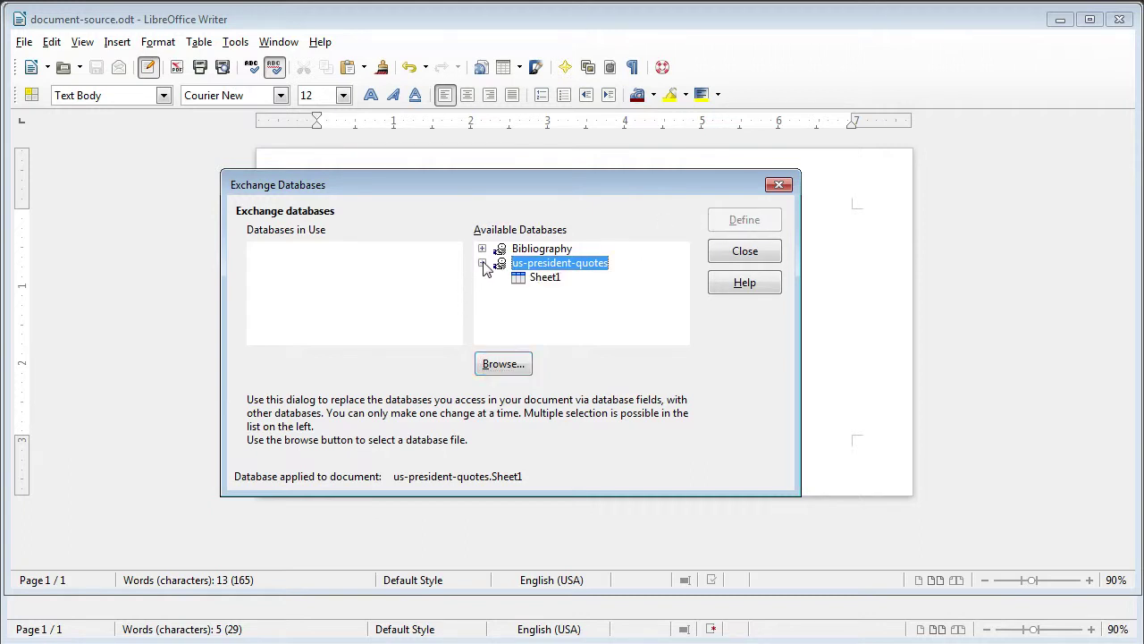
{"action": "left_click", "coordinate": [531, 278]}
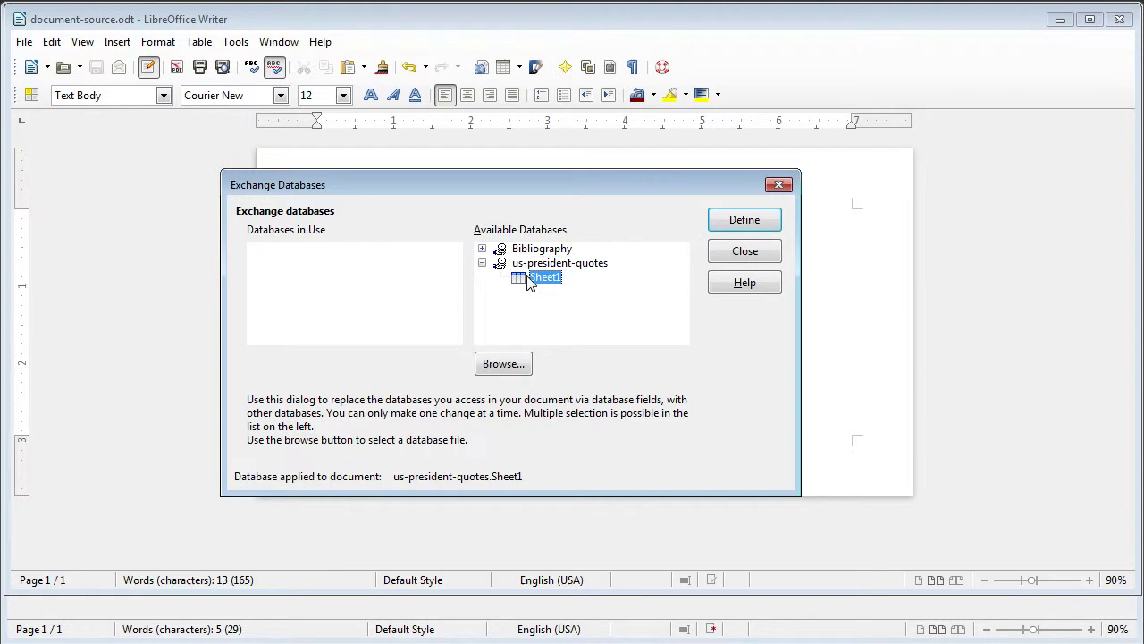
{"action": "left_click", "coordinate": [742, 225]}
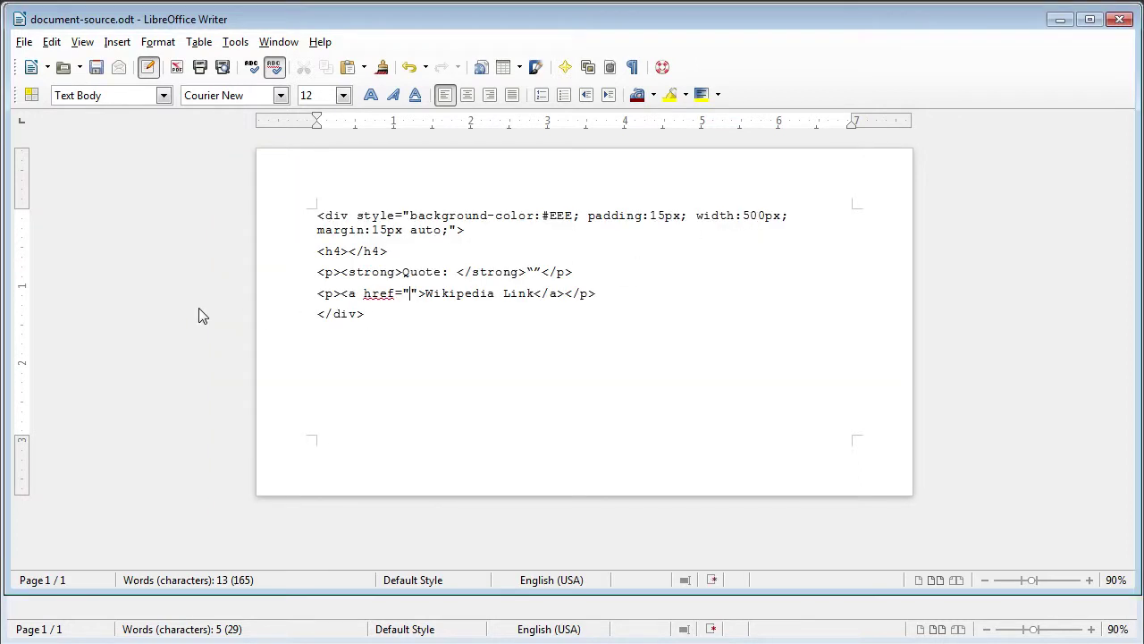
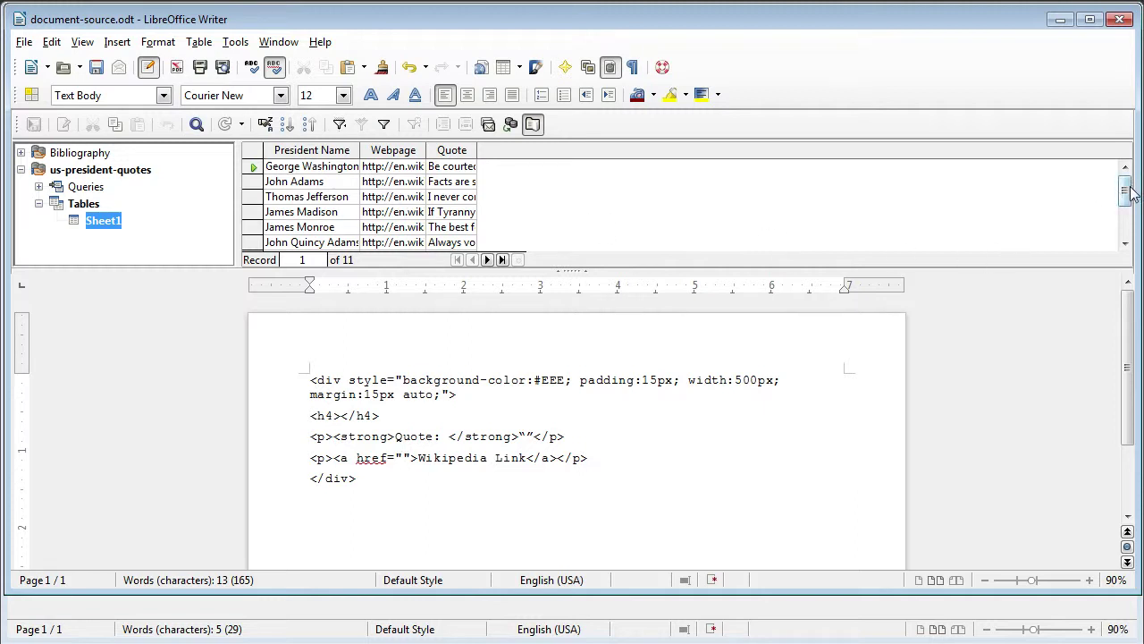
Step: Insert the database fields: President Name between the h4 tags, Webpage in the href value and Quote between the quotation marks
{"action": "mouse_move", "coordinate": [1130, 192]}
{"action": "left_mouse_down"}
{"action": "mouse_move", "coordinate": [1131, 243]}
{"action": "mouse_move", "coordinate": [1131, 174]}
{"action": "left_mouse_up"}
{"action": "left_click_drag", "start_coordinate": [320, 153], "coordinate": [340, 417]}
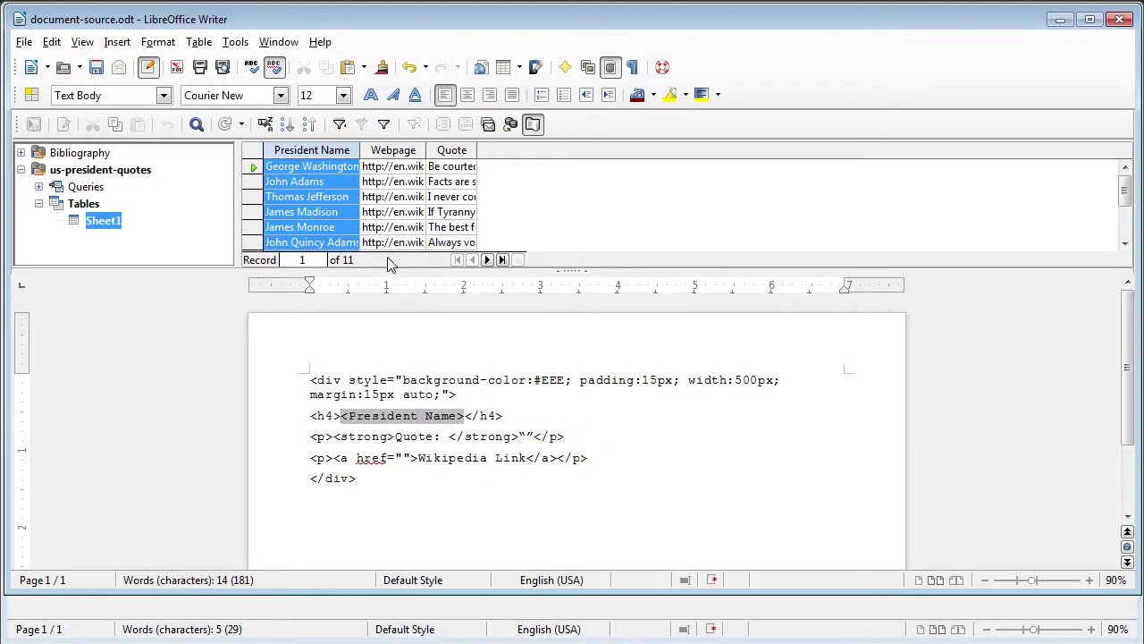
{"action": "left_click", "coordinate": [390, 154]}
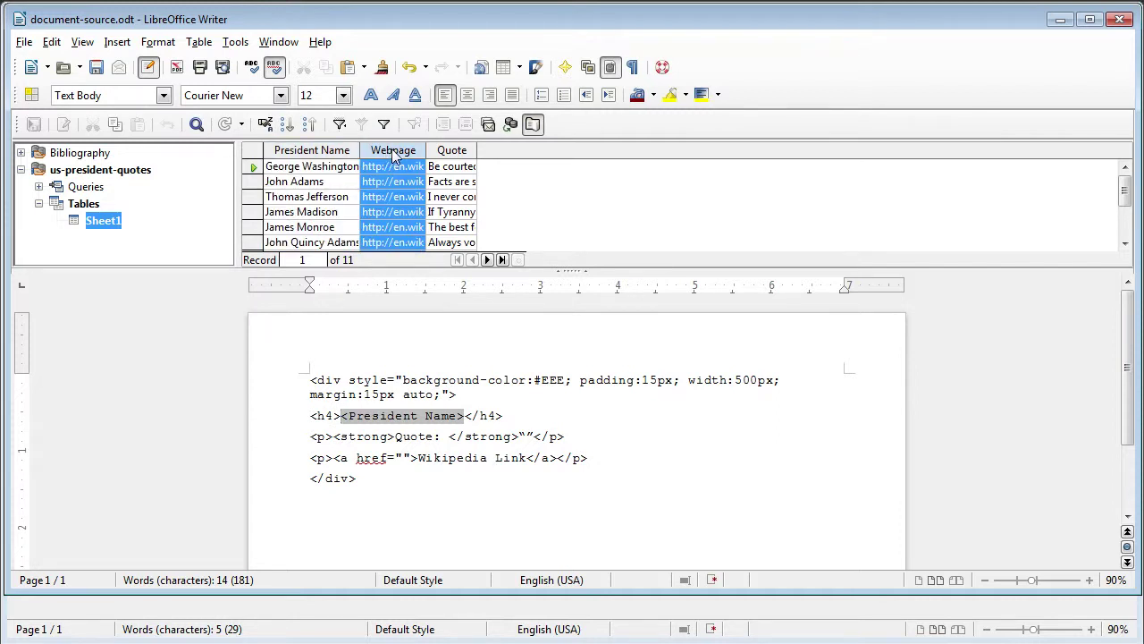
{"action": "left_click_drag", "start_coordinate": [393, 154], "coordinate": [403, 461]}
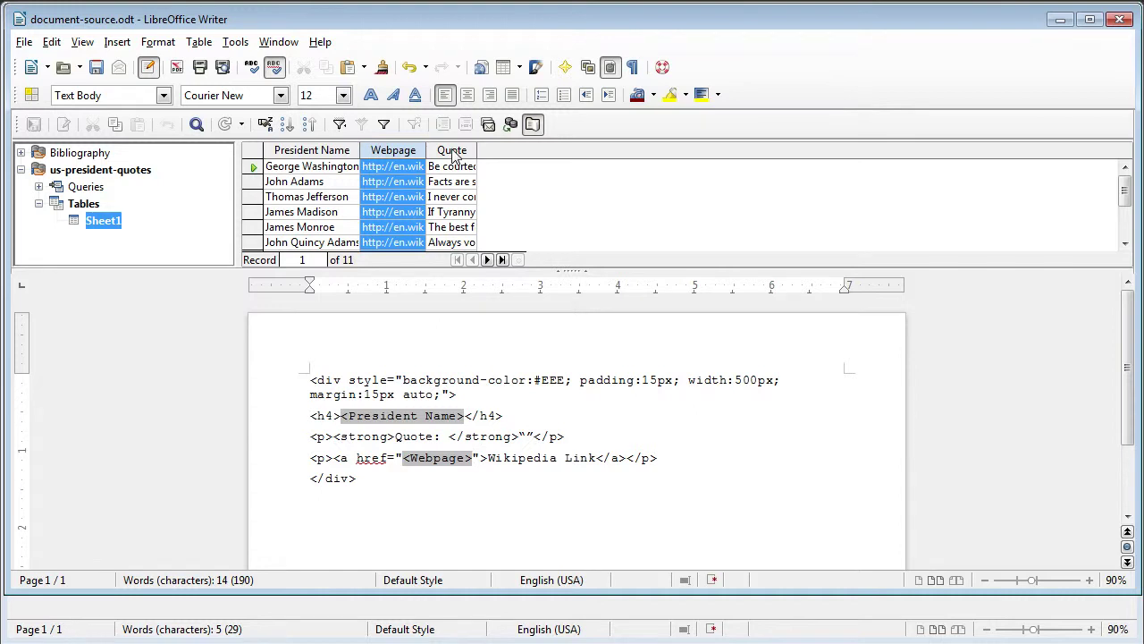
{"action": "left_click_drag", "start_coordinate": [454, 154], "coordinate": [526, 445]}
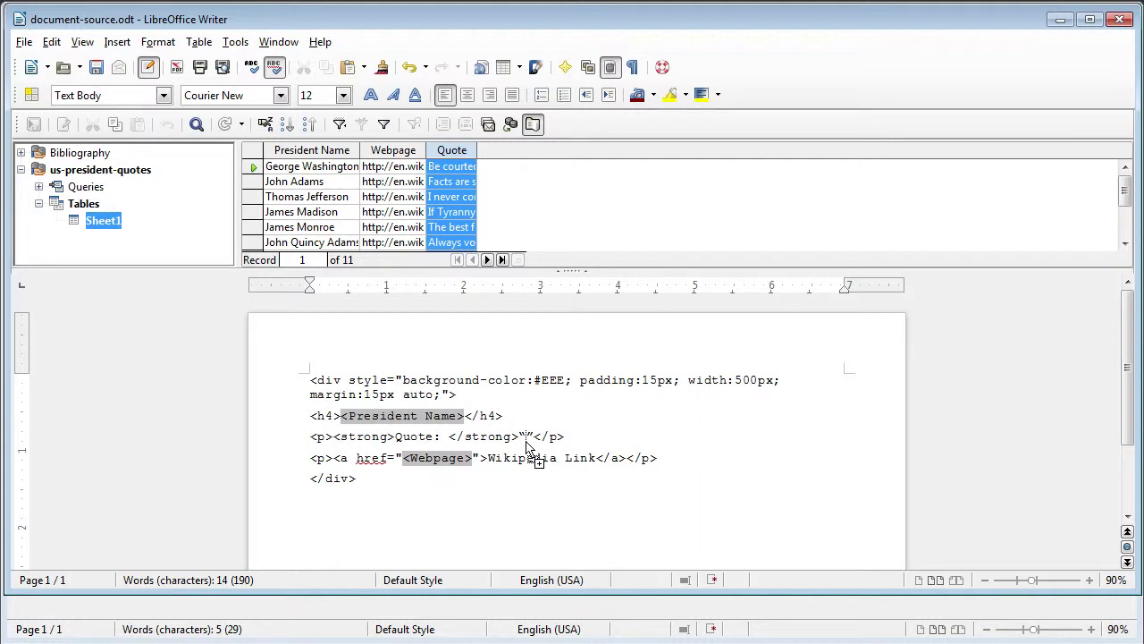
{"action": "left_click_drag", "start_coordinate": [527, 444], "coordinate": [528, 445]}
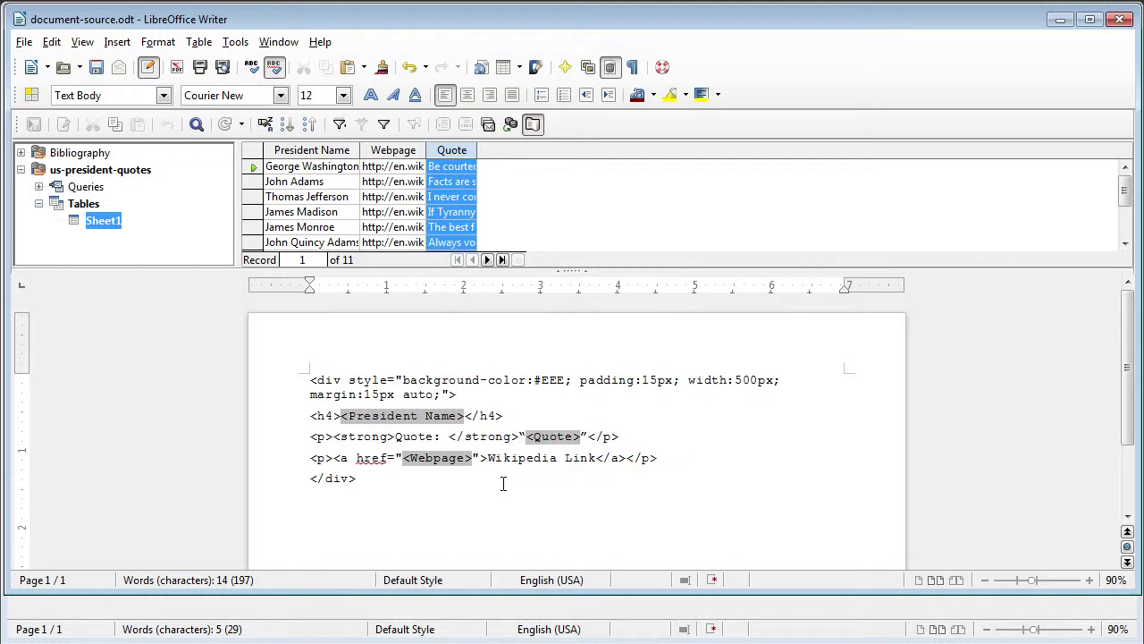
Step: Save document-source.odt with its merge fields and hide the data sources view
{"action": "left_click", "coordinate": [97, 71]}
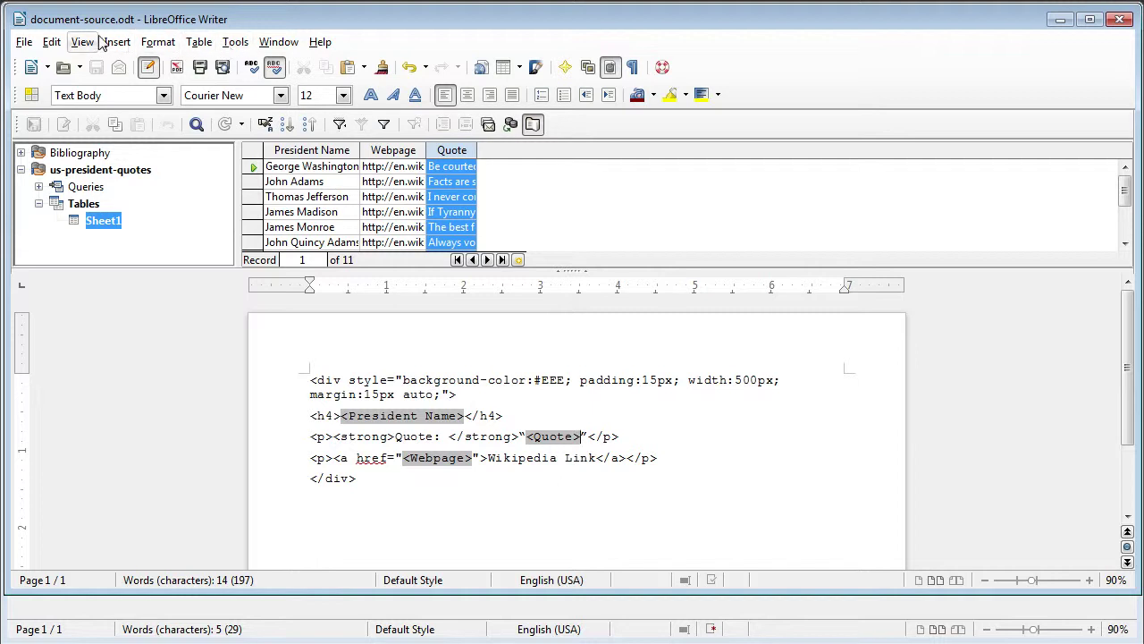
{"action": "left_click", "coordinate": [101, 42]}
{"action": "left_click", "coordinate": [128, 323]}
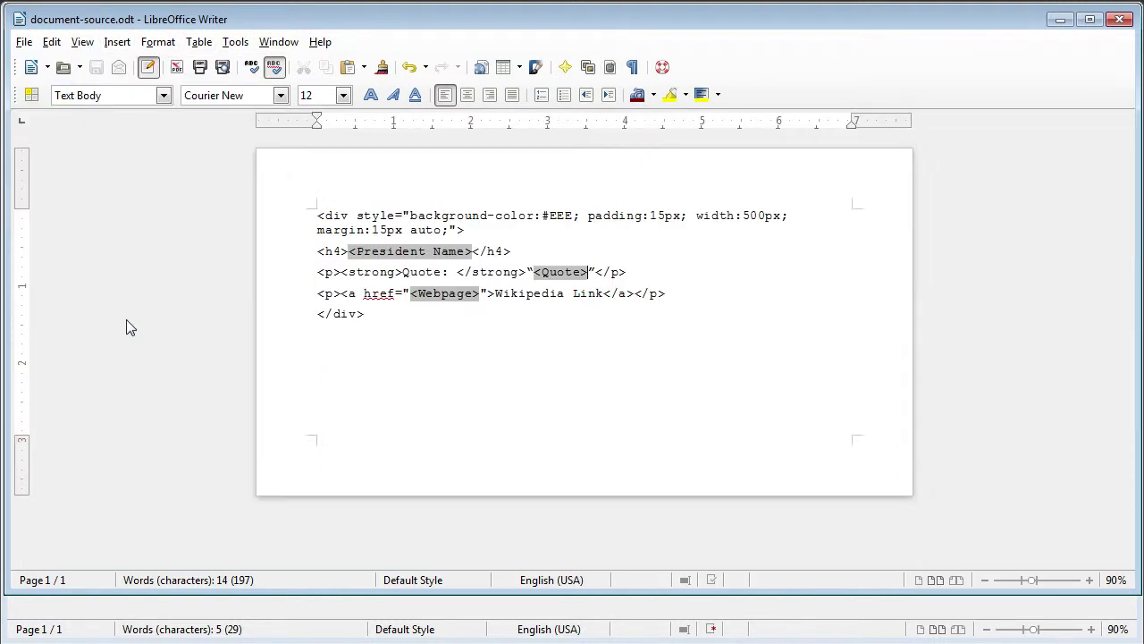
Step: Start the Mail Merge Wizard with the current document as a letter, without address block or salutation, and proceed to the document preview
{"action": "left_click", "coordinate": [232, 44]}
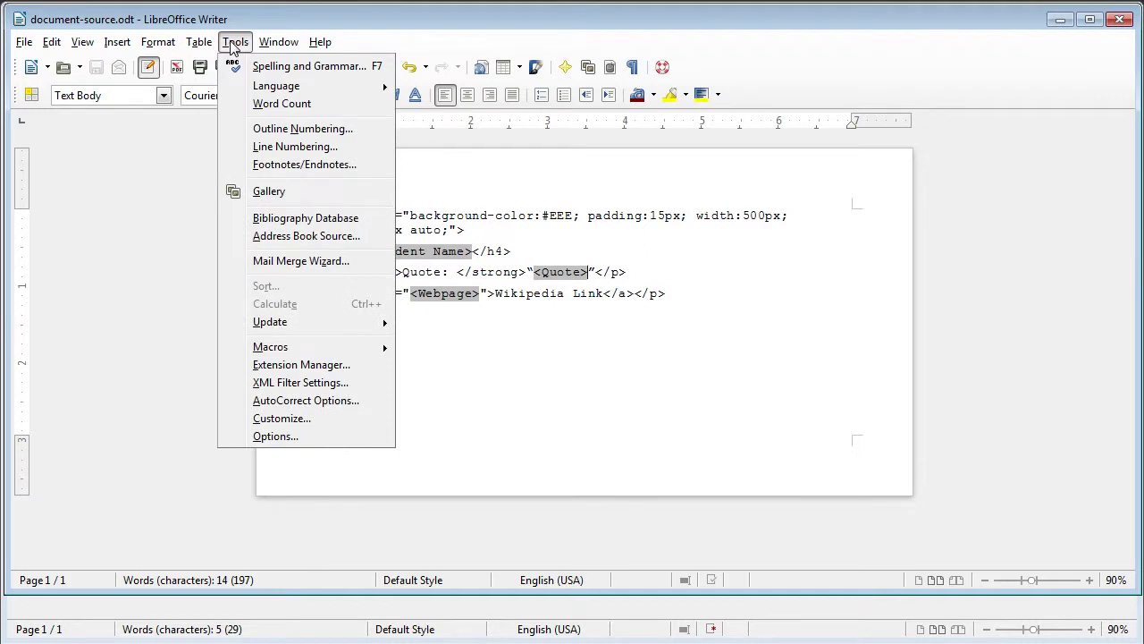
{"action": "left_click", "coordinate": [275, 261]}
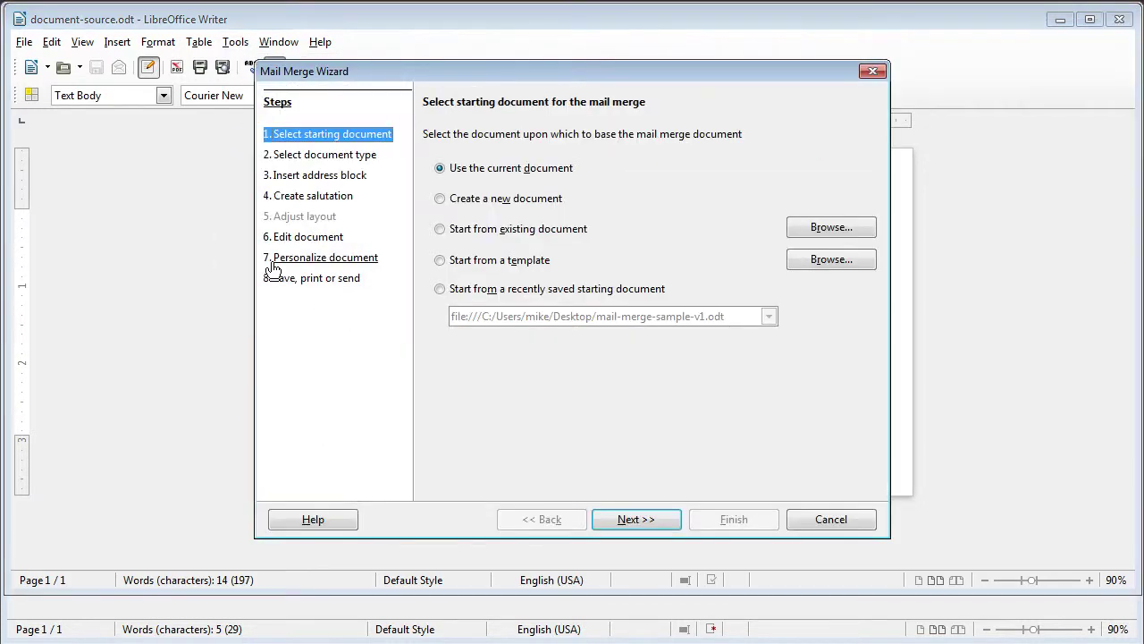
{"action": "left_click_drag", "start_coordinate": [390, 69], "coordinate": [518, 98]}
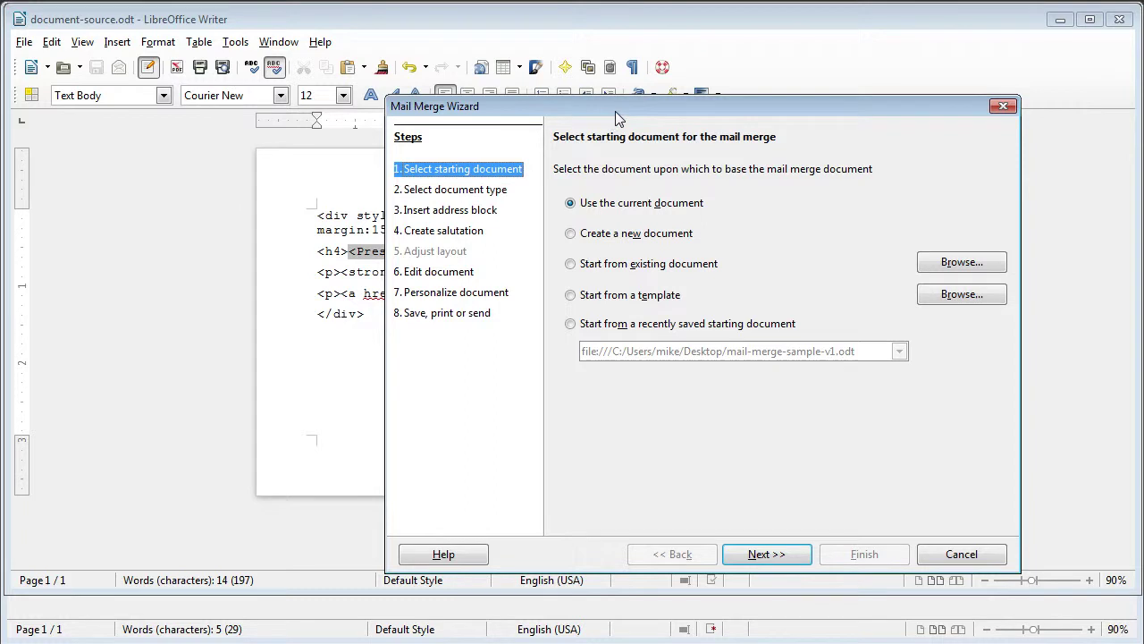
{"action": "left_click_drag", "start_coordinate": [617, 117], "coordinate": [626, 86]}
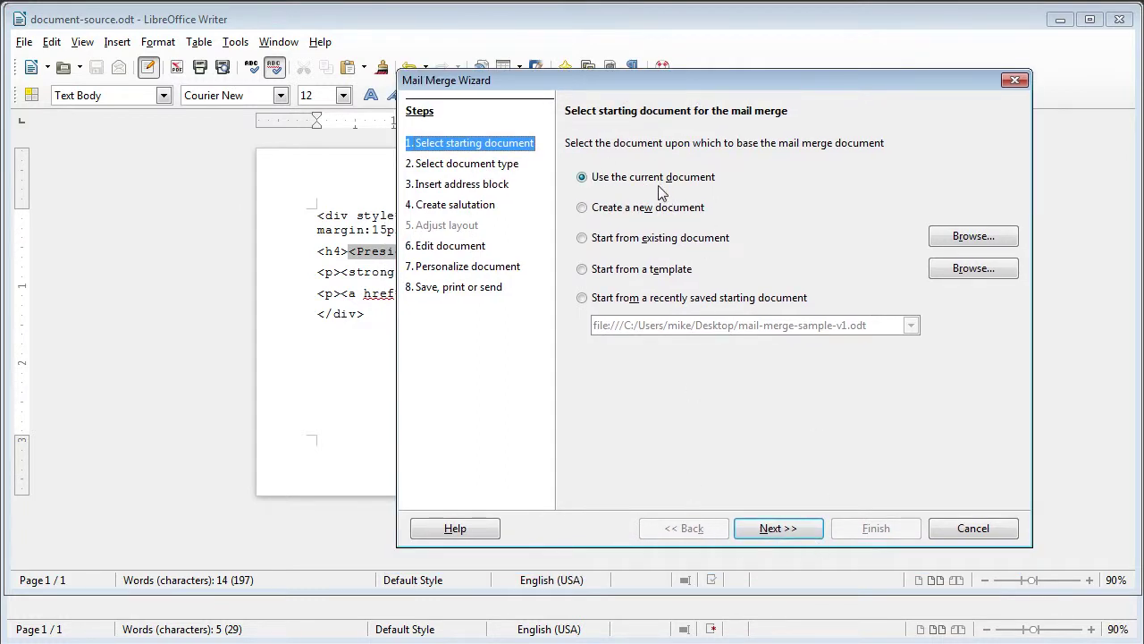
{"action": "left_click", "coordinate": [790, 531]}
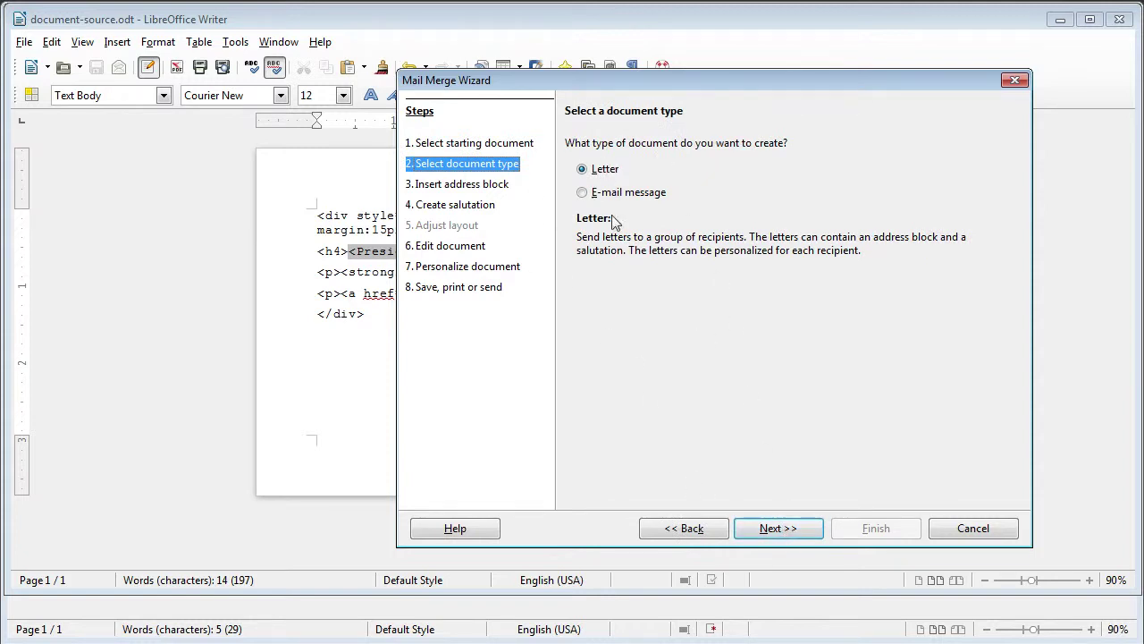
{"action": "left_click", "coordinate": [793, 528]}
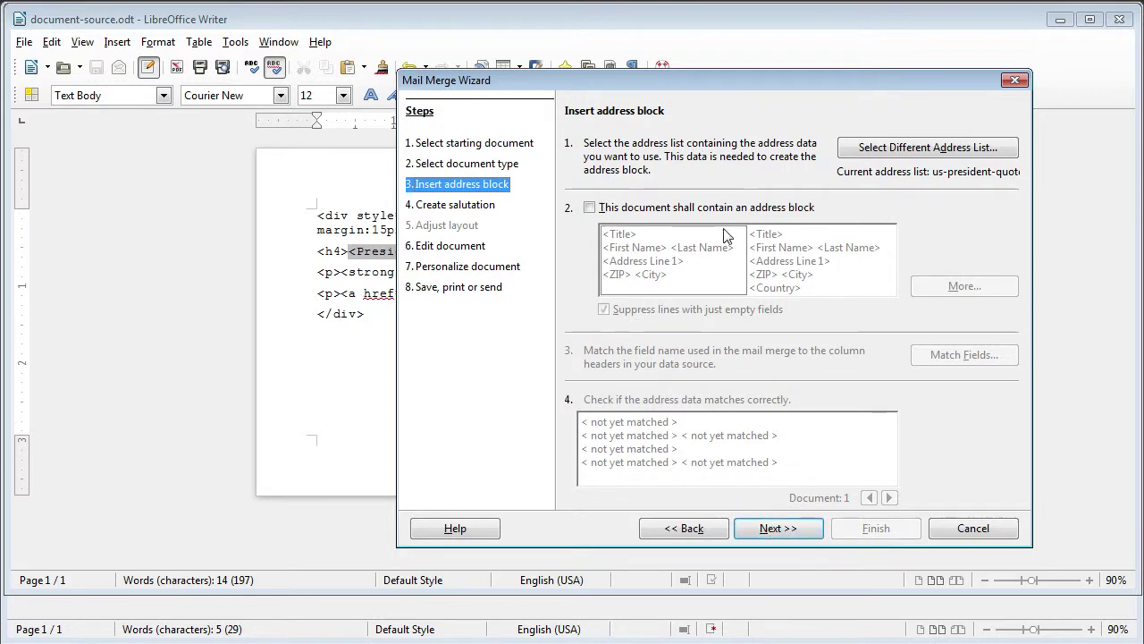
{"action": "left_click", "coordinate": [787, 531]}
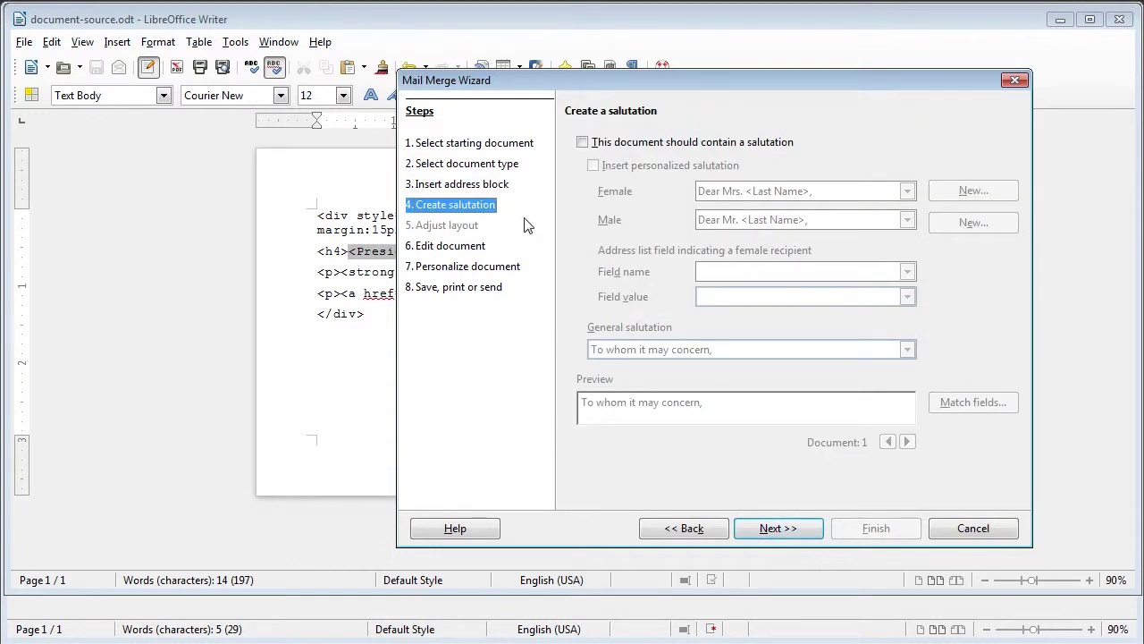
{"action": "left_click", "coordinate": [776, 528]}
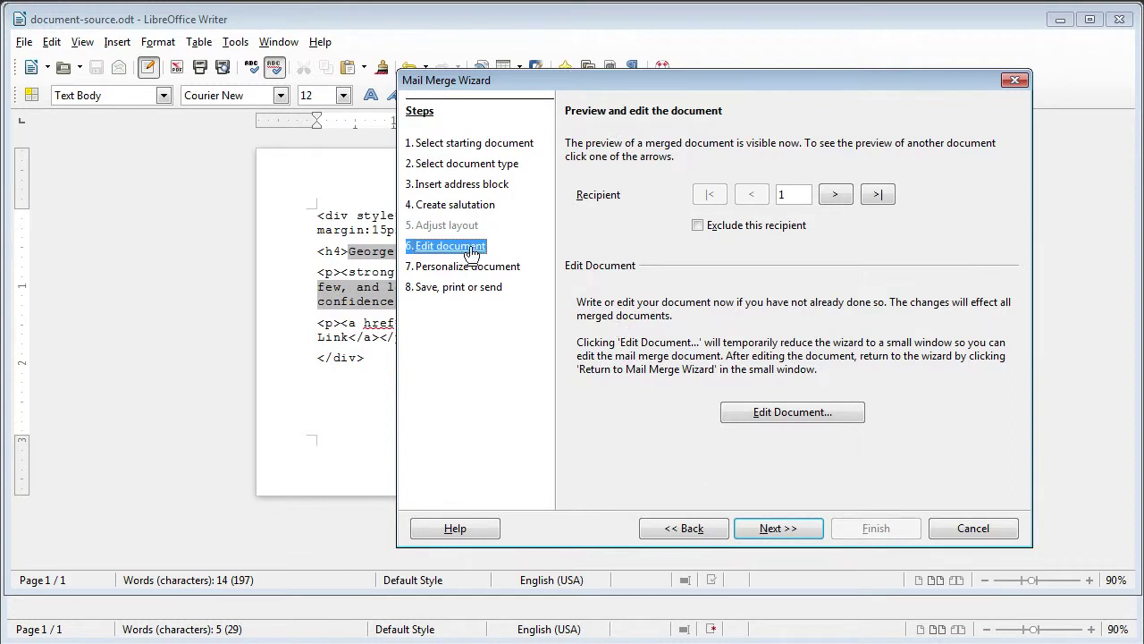
Step: Preview several merged records against the HTML snippet, browsing forward and back through the recipients
{"action": "left_click_drag", "start_coordinate": [578, 79], "coordinate": [780, 86]}
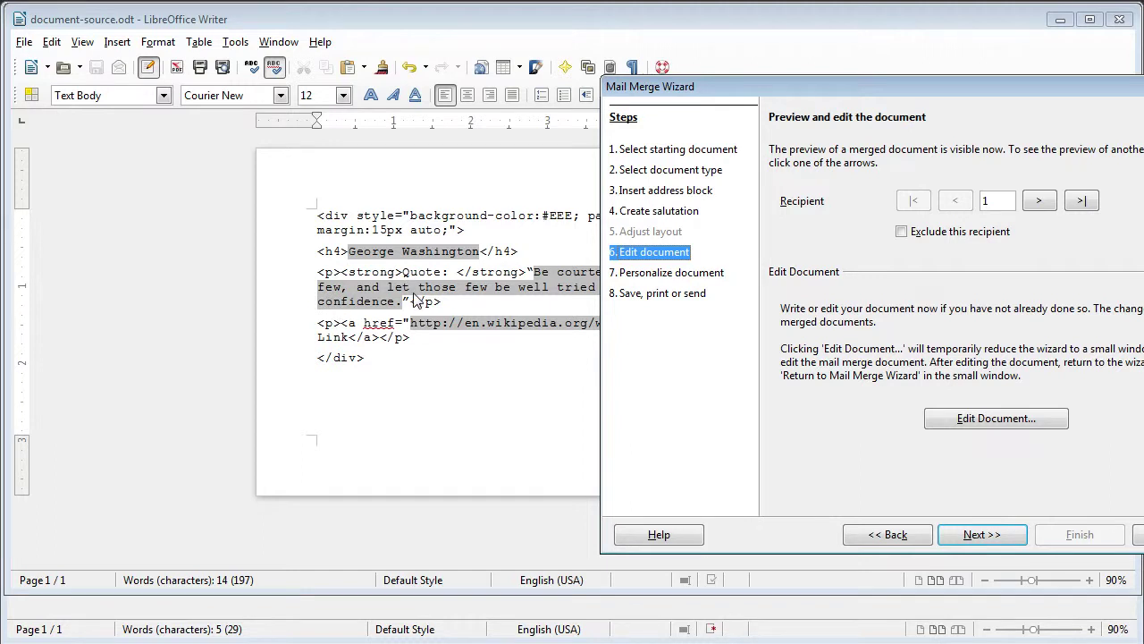
{"action": "left_click", "coordinate": [1039, 201]}
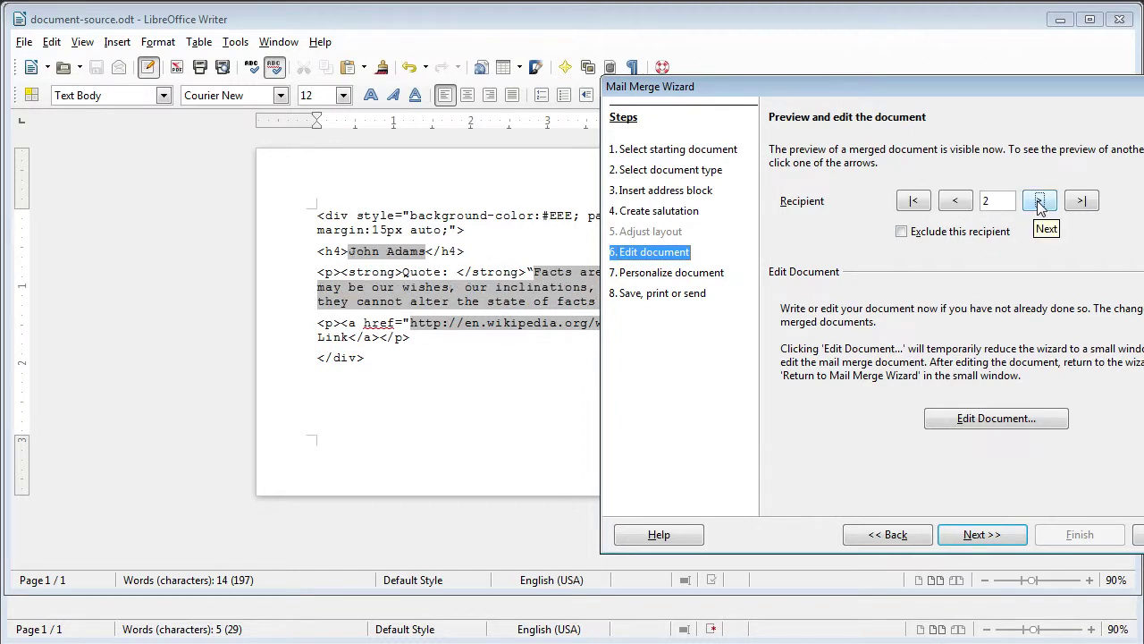
{"action": "left_click", "coordinate": [1039, 201]}
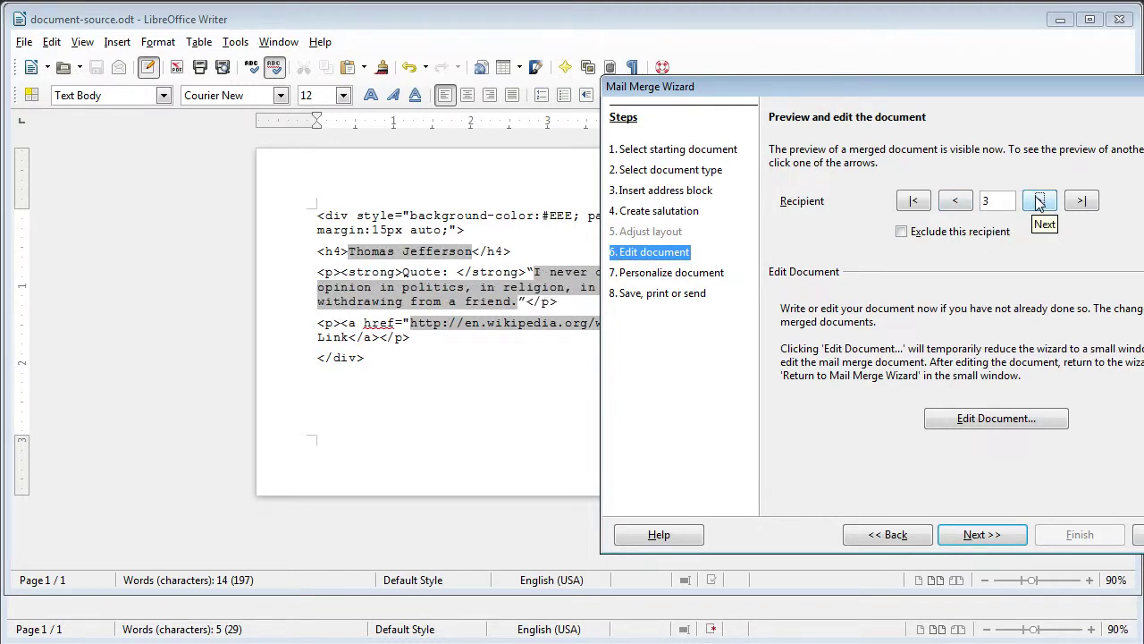
{"action": "left_click", "coordinate": [1039, 202]}
{"action": "left_click", "coordinate": [956, 201]}
{"action": "left_click", "coordinate": [956, 201]}
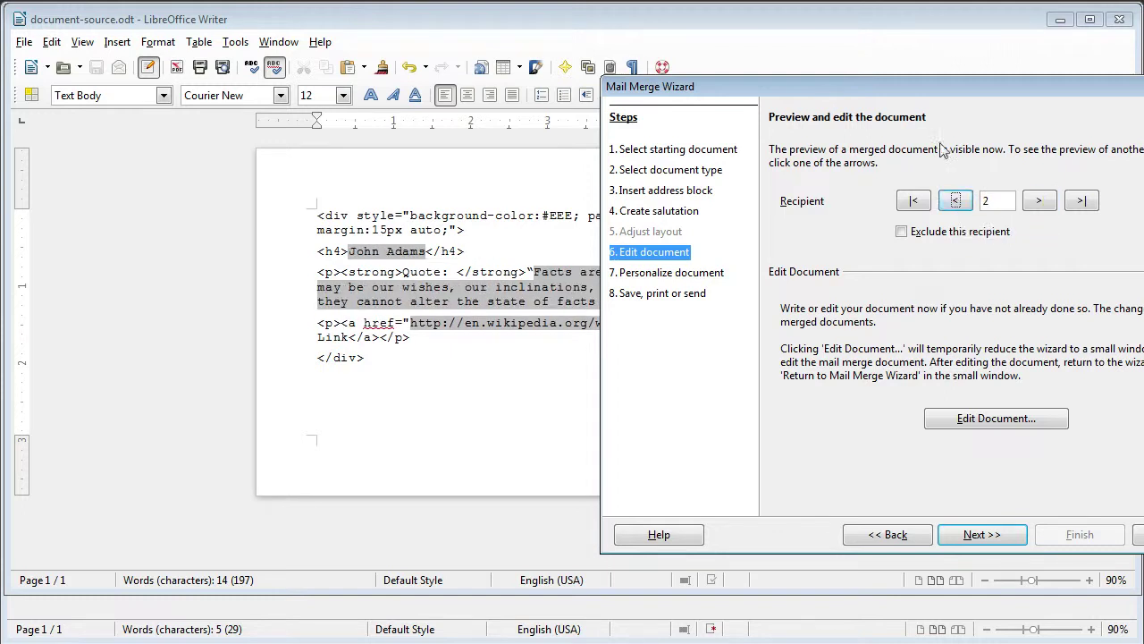
{"action": "left_click_drag", "start_coordinate": [932, 89], "coordinate": [858, 80]}
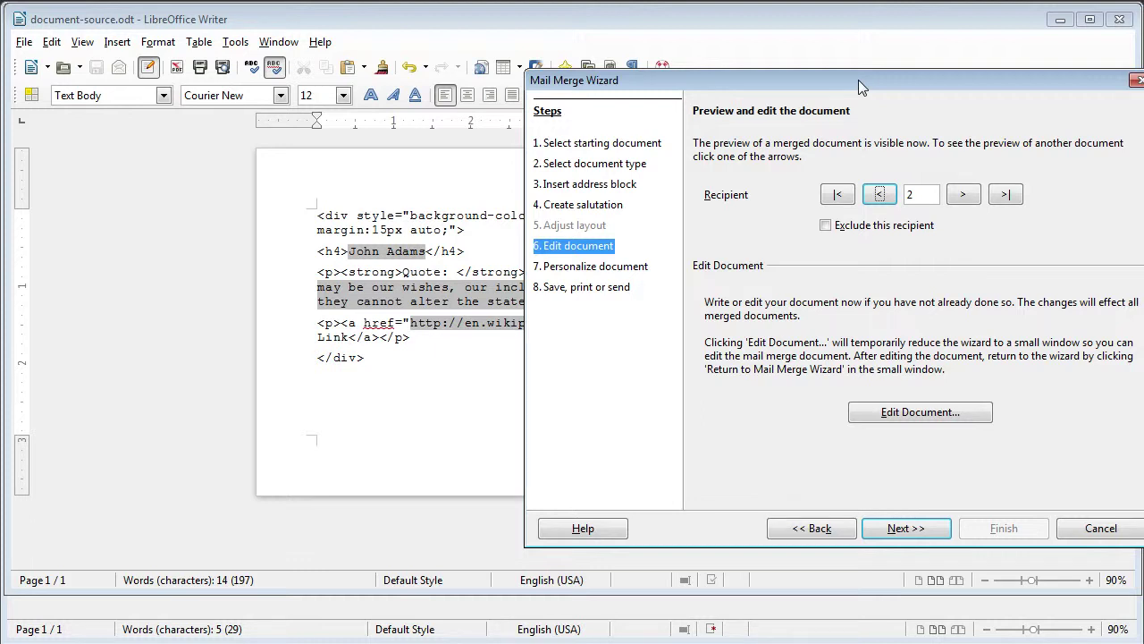
Step: Generate the merged document and open it for individual editing, leaving its text unobstructed
{"action": "left_click", "coordinate": [913, 530]}
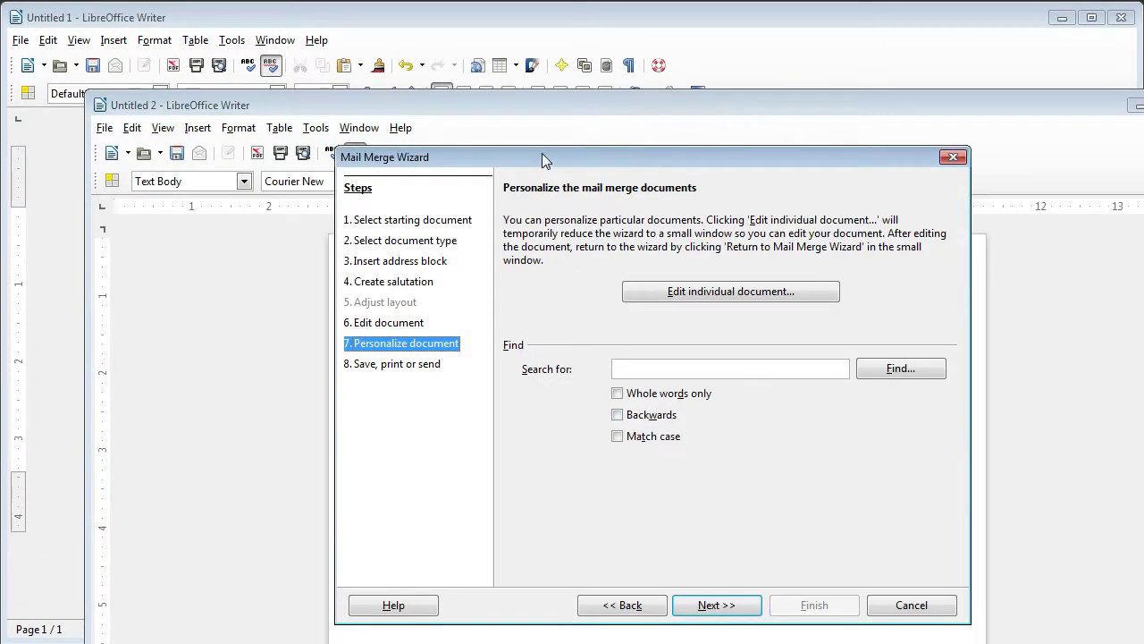
{"action": "left_click_drag", "start_coordinate": [536, 157], "coordinate": [703, 178]}
{"action": "left_click_drag", "start_coordinate": [616, 113], "coordinate": [546, 37]}
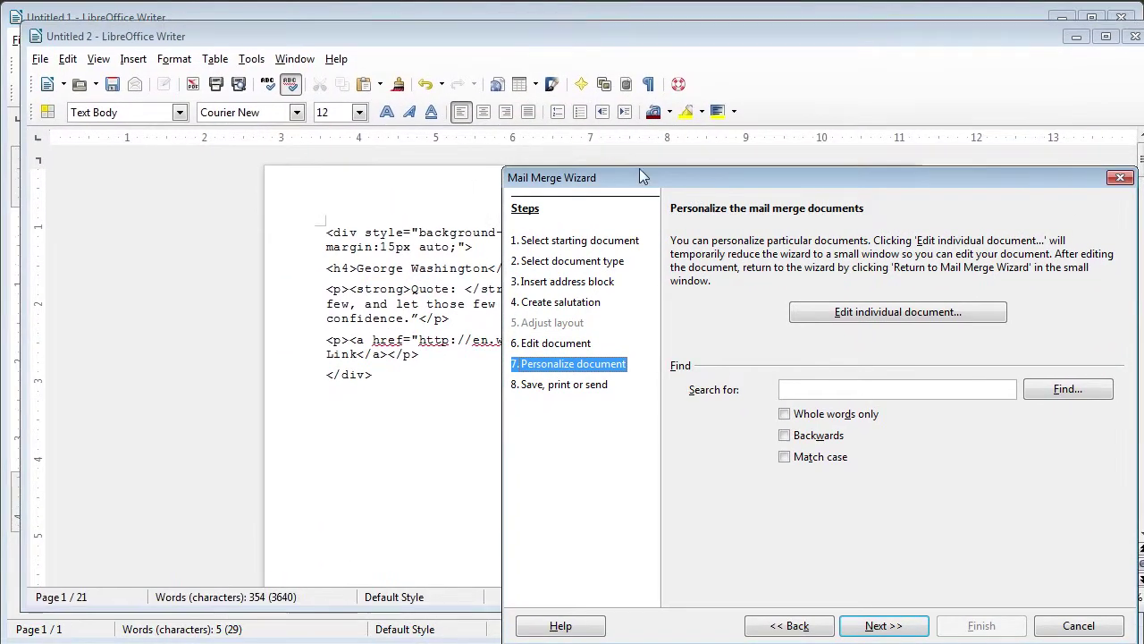
{"action": "left_click_drag", "start_coordinate": [639, 174], "coordinate": [406, 470]}
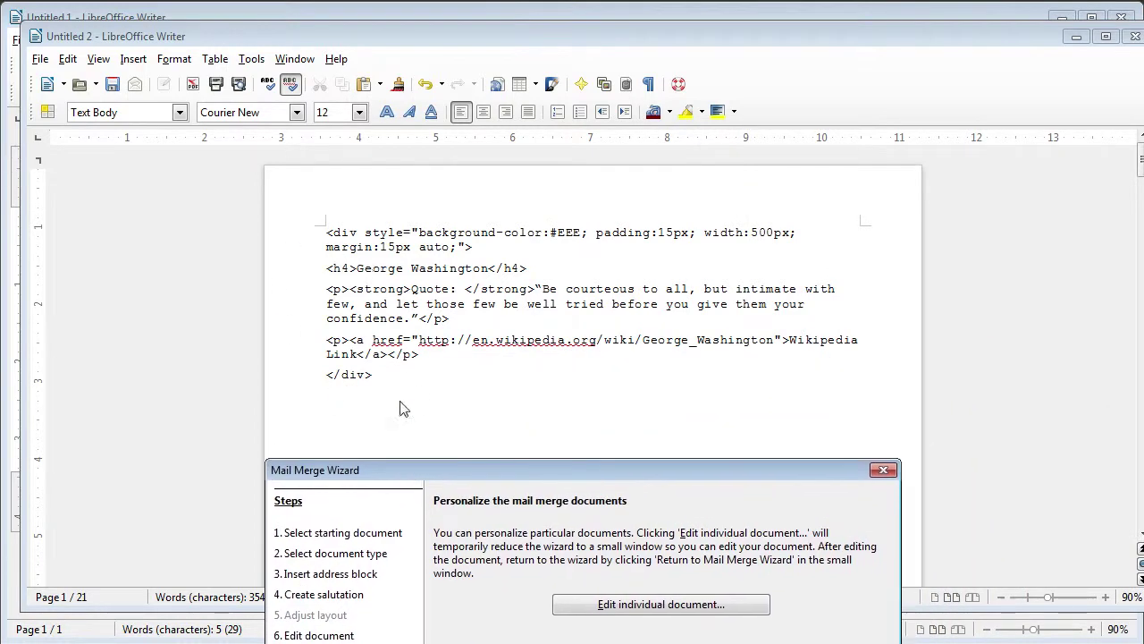
{"action": "left_click_drag", "start_coordinate": [508, 462], "coordinate": [485, 115]}
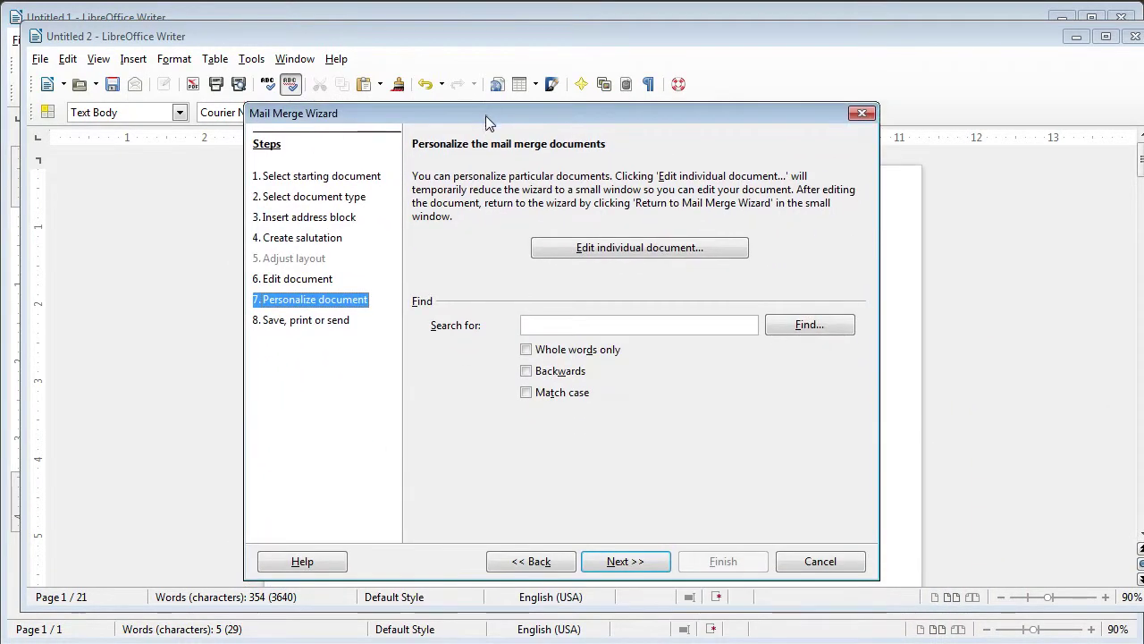
{"action": "left_click", "coordinate": [589, 248]}
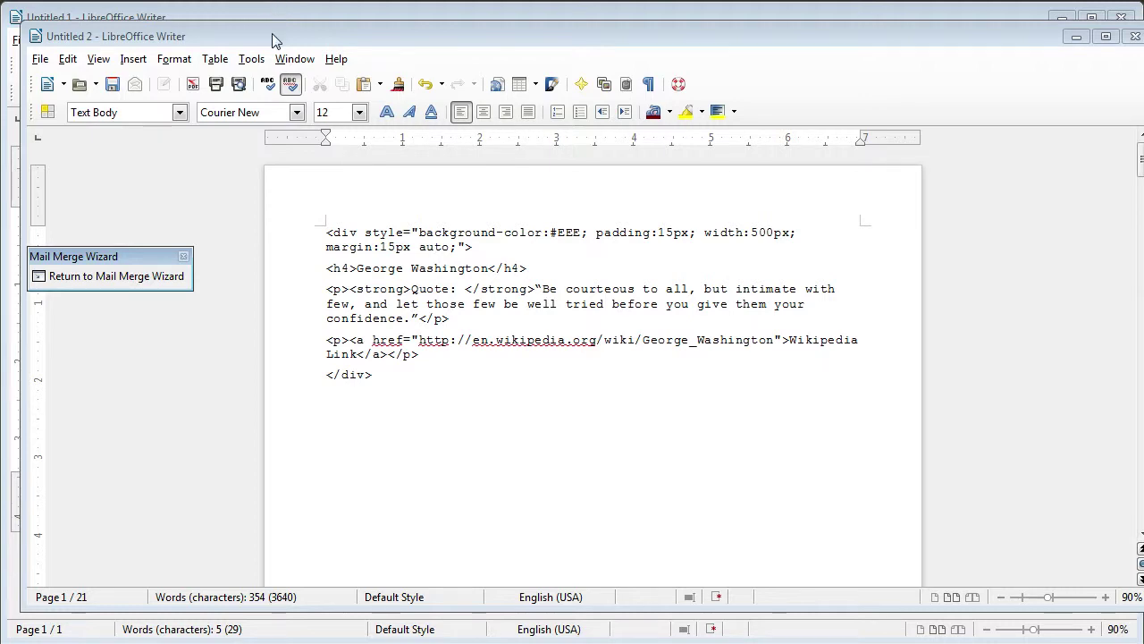
{"action": "mouse_move", "coordinate": [272, 40]}
{"action": "left_mouse_down"}
{"action": "mouse_move", "coordinate": [452, 393]}
{"action": "mouse_move", "coordinate": [263, 45]}
{"action": "left_mouse_up"}
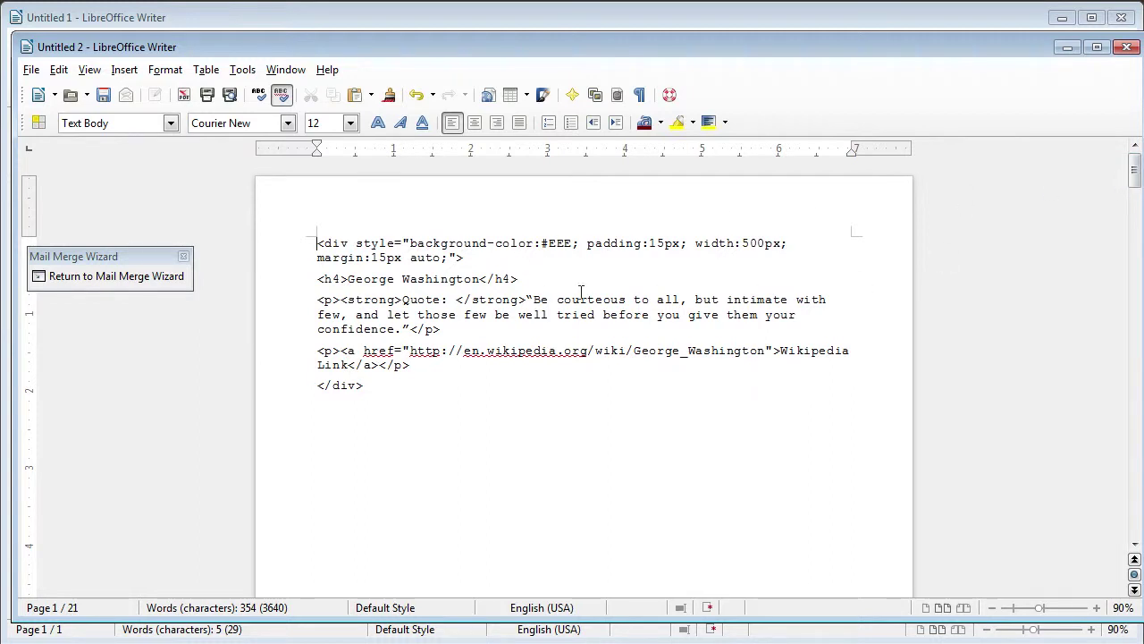
Step: Copy the entire contents of the merged document, including every president's HTML block
{"action": "mouse_move", "coordinate": [1137, 179]}
{"action": "left_mouse_down"}
{"action": "mouse_move", "coordinate": [1138, 515]}
{"action": "mouse_move", "coordinate": [1136, 168]}
{"action": "left_mouse_up"}
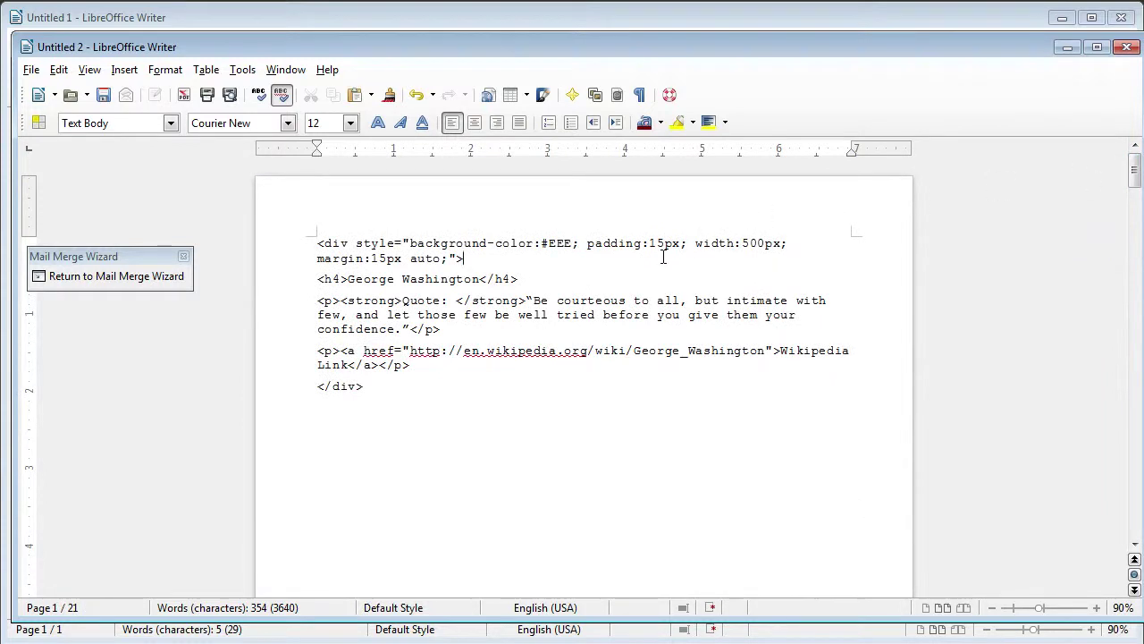
{"action": "left_click", "coordinate": [633, 259]}
{"action": "left_click", "coordinate": [574, 279]}
{"action": "key", "text": "ctrl+a"}
{"action": "key", "text": "ctrl+c"}
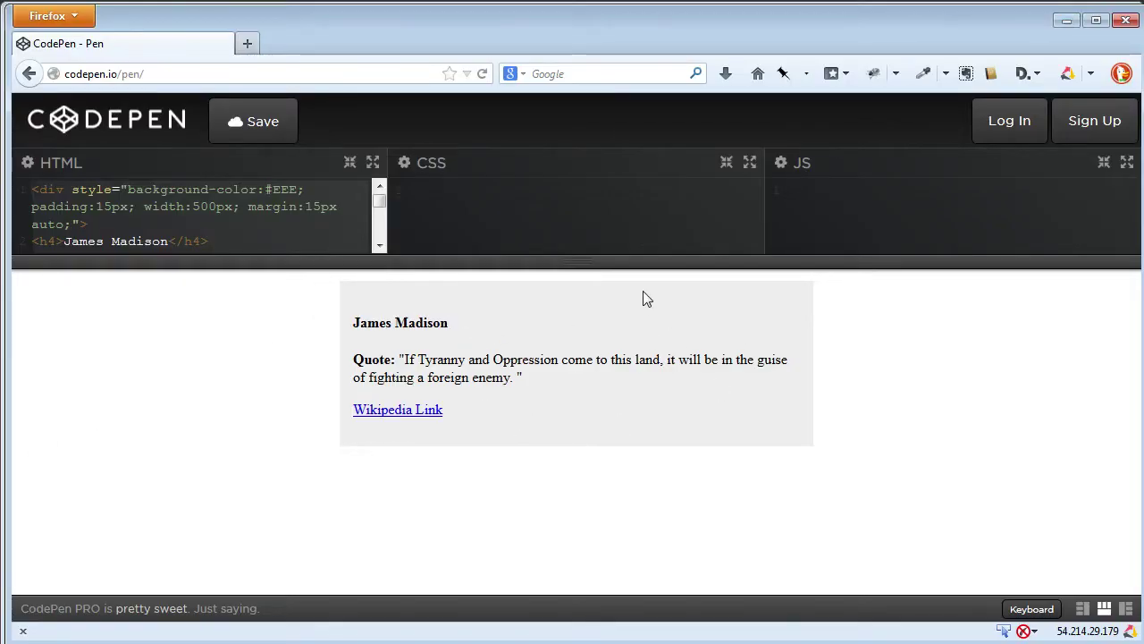
Step: Switch to CodePen and replace the existing James Madison markup in the HTML editor with the copied merged HTML
{"action": "left_click_drag", "start_coordinate": [276, 261], "coordinate": [302, 409]}
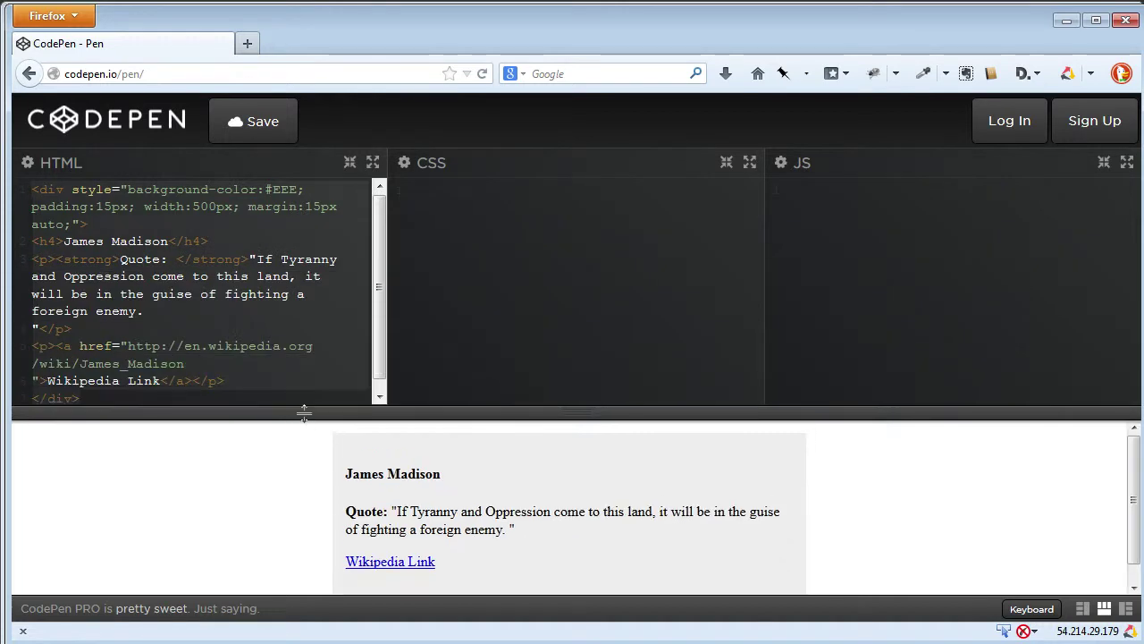
{"action": "left_click", "coordinate": [234, 237]}
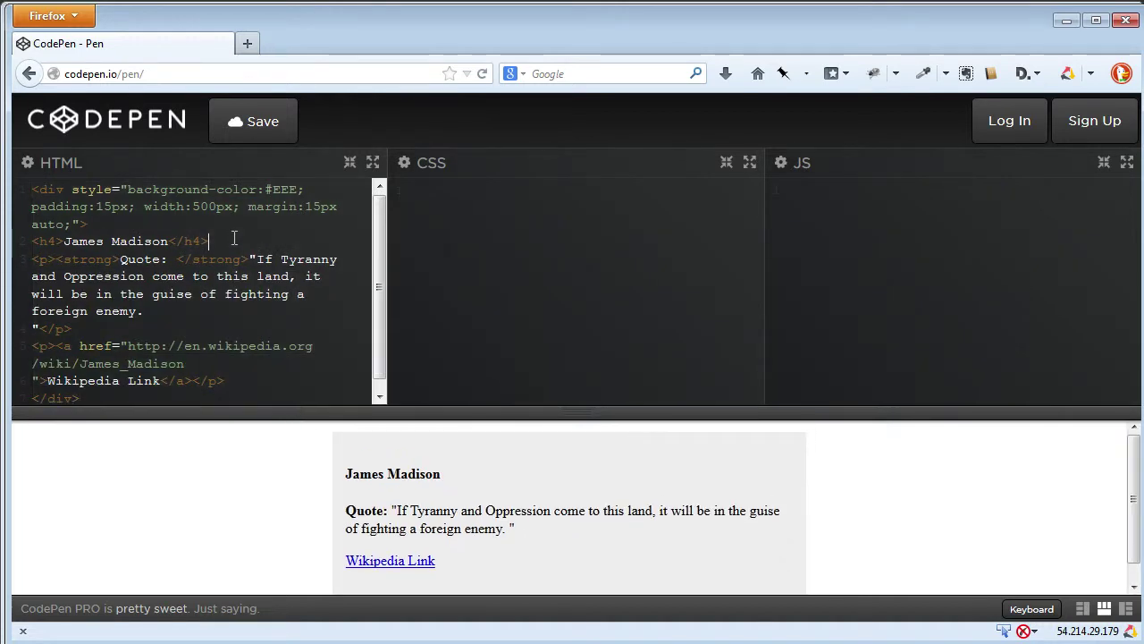
{"action": "key", "text": "ctrl+a"}
{"action": "key", "text": "Delete"}
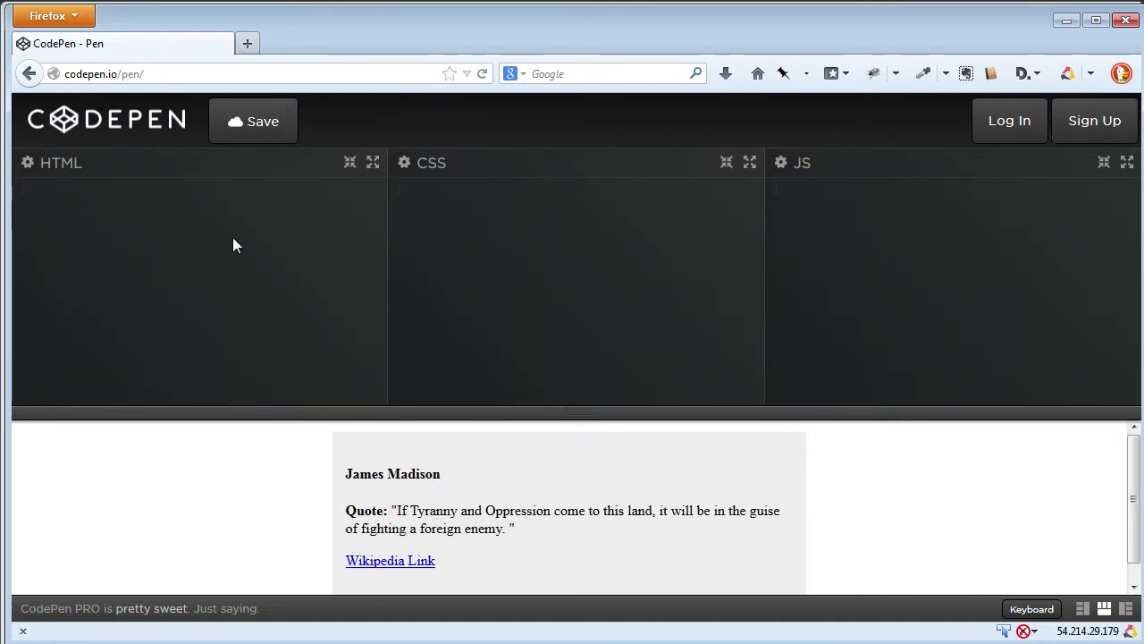
{"action": "key", "text": "ctrl+v"}
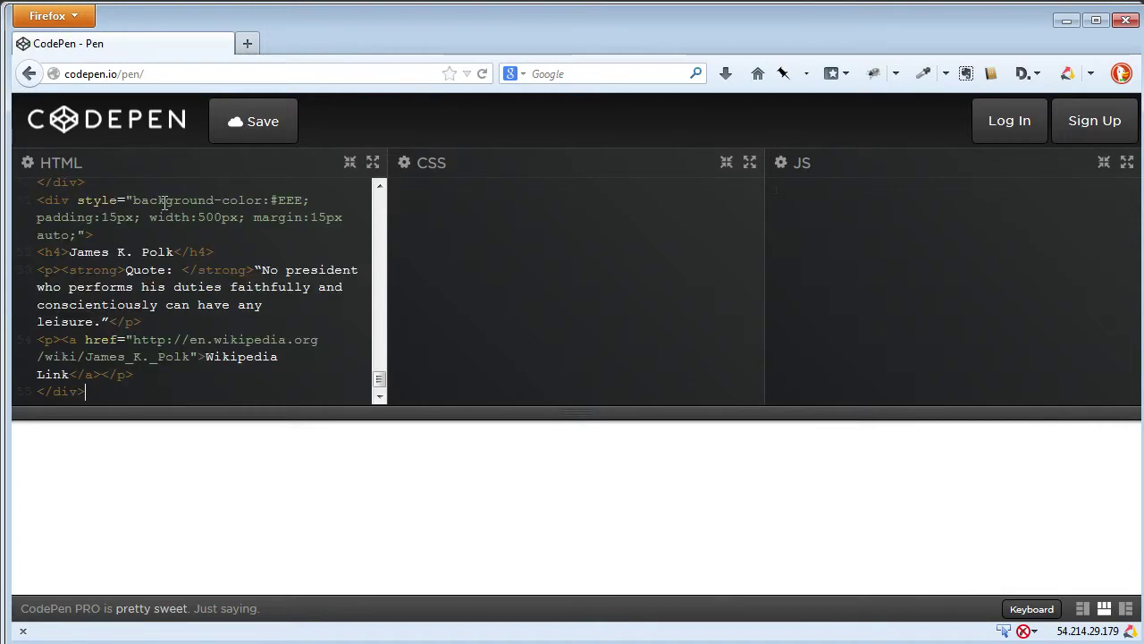
Step: Enlarge the CodePen preview and examine the rendered president boxes with their quotes and Wikipedia links
{"action": "left_click_drag", "start_coordinate": [278, 412], "coordinate": [281, 217]}
{"action": "scroll", "coordinate": [389, 394], "scroll_direction": "down", "scroll_amount": 2}
{"action": "scroll", "coordinate": [392, 398], "scroll_direction": "down", "scroll_amount": 15}
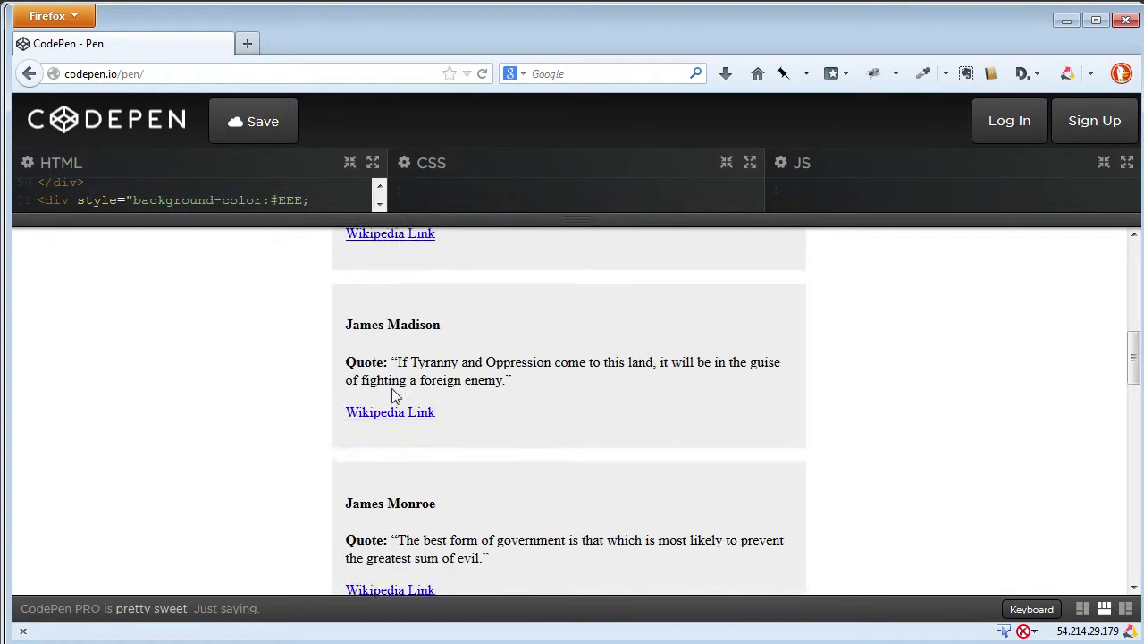
{"action": "scroll", "coordinate": [383, 416], "scroll_direction": "up", "scroll_amount": 8}
{"action": "scroll", "coordinate": [376, 421], "scroll_direction": "up", "scroll_amount": 10}
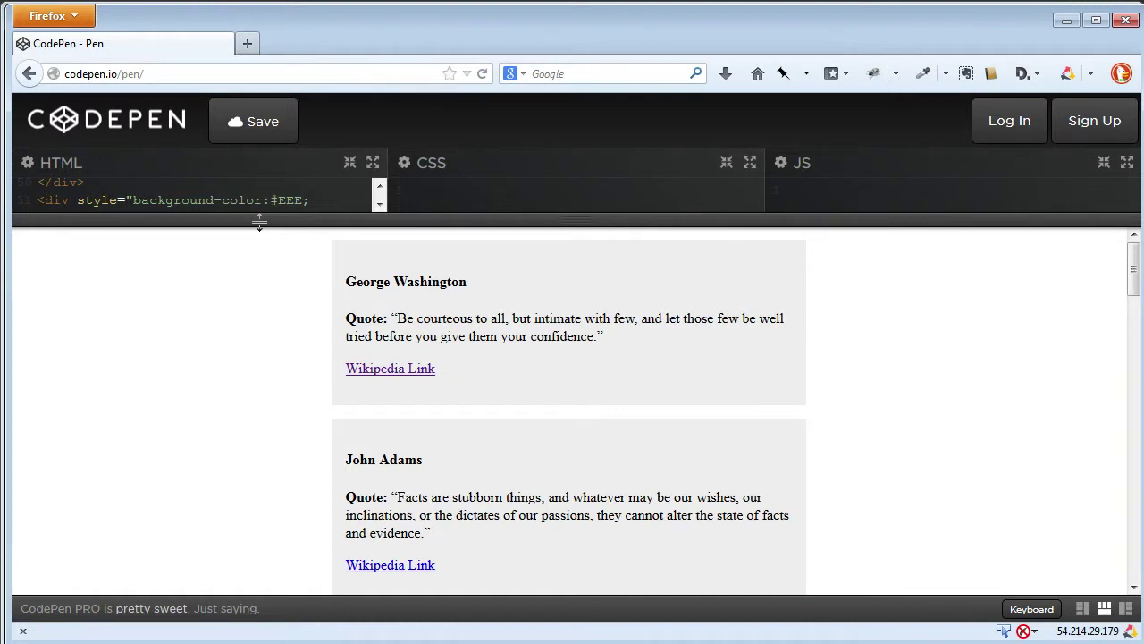
{"action": "mouse_move", "coordinate": [259, 221]}
{"action": "left_mouse_down"}
{"action": "mouse_move", "coordinate": [255, 363]}
{"action": "mouse_move", "coordinate": [249, 228]}
{"action": "left_mouse_up"}
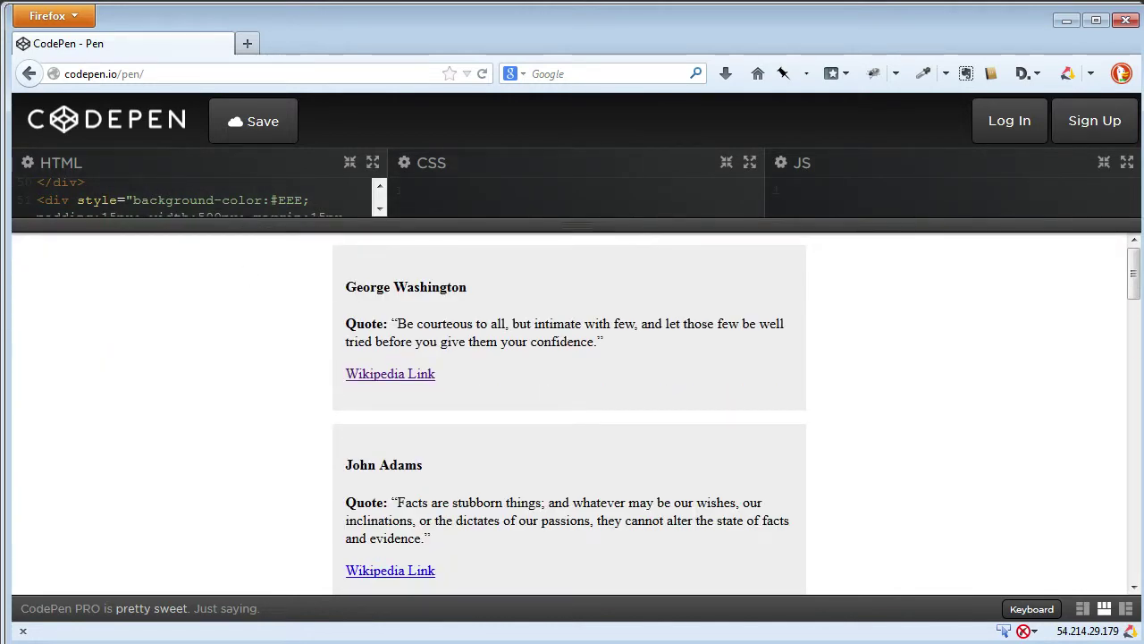
Step: Switch to Dreamweaver and paste the merged HTML into the empty code of the Untitled-1 document
{"action": "key", "text": "alt+Tab"}
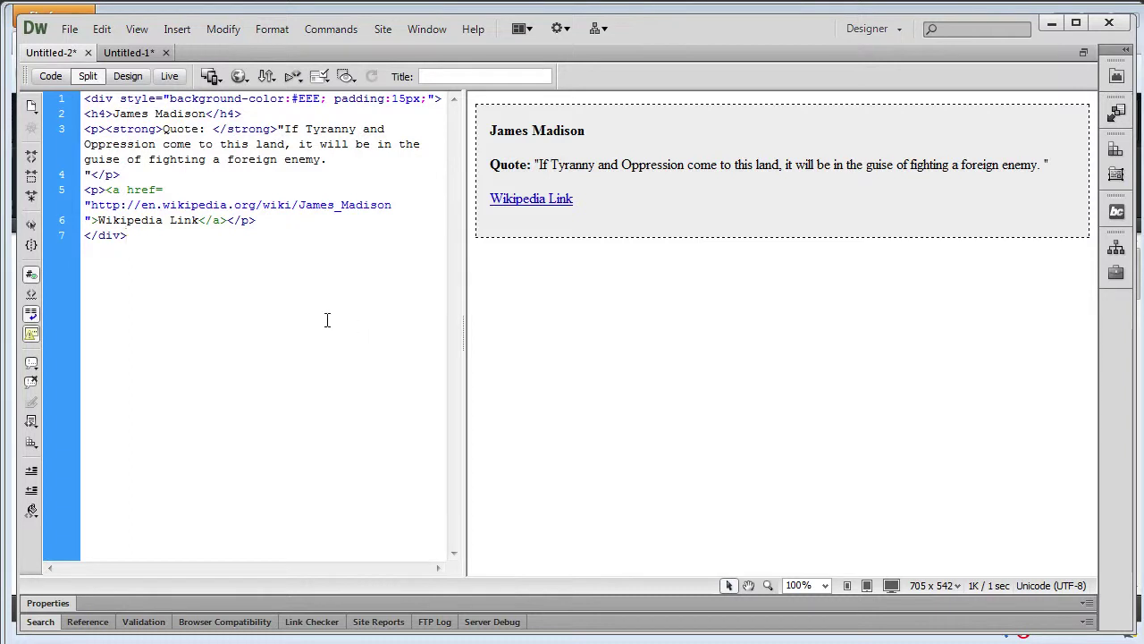
{"action": "left_click", "coordinate": [138, 56]}
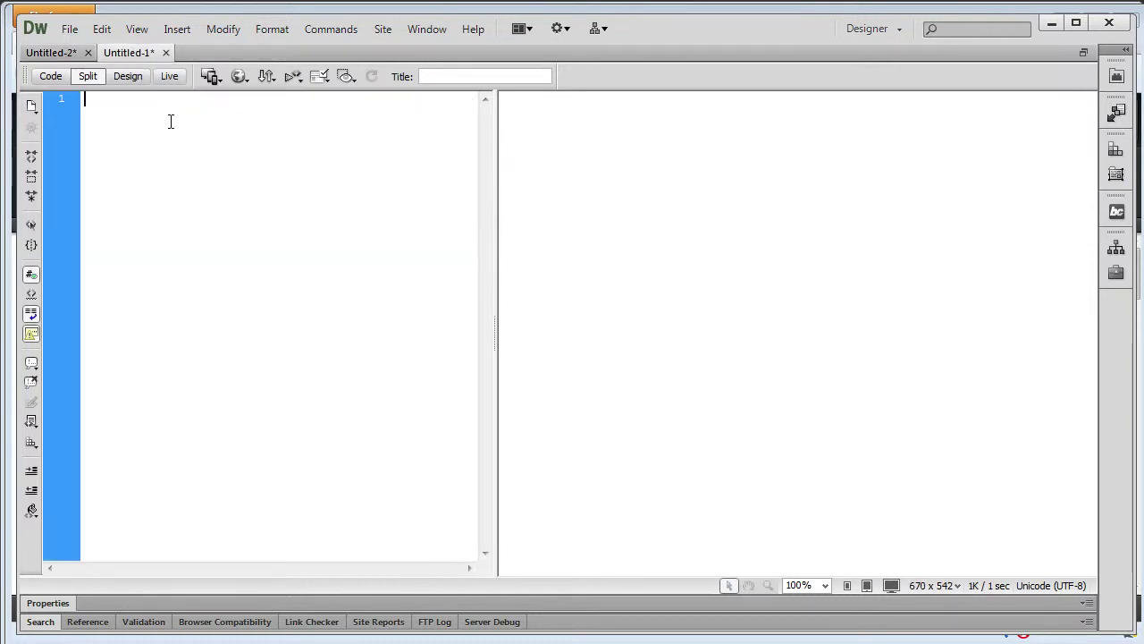
{"action": "key", "text": "ctrl+v"}
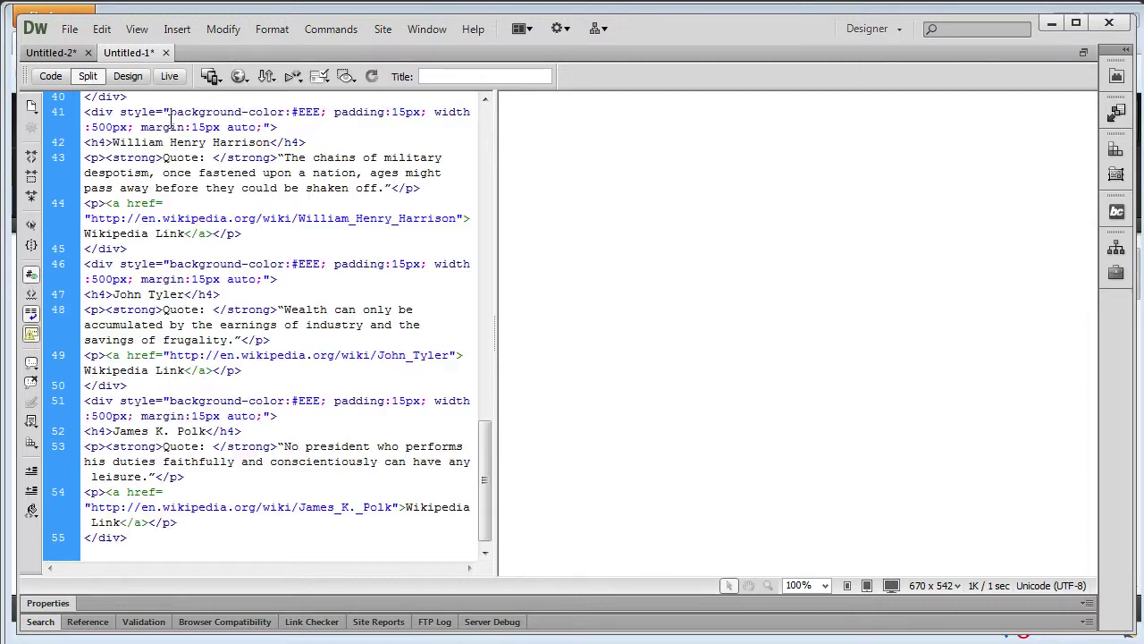
{"action": "scroll", "coordinate": [474, 268], "scroll_direction": "up", "scroll_amount": 15}
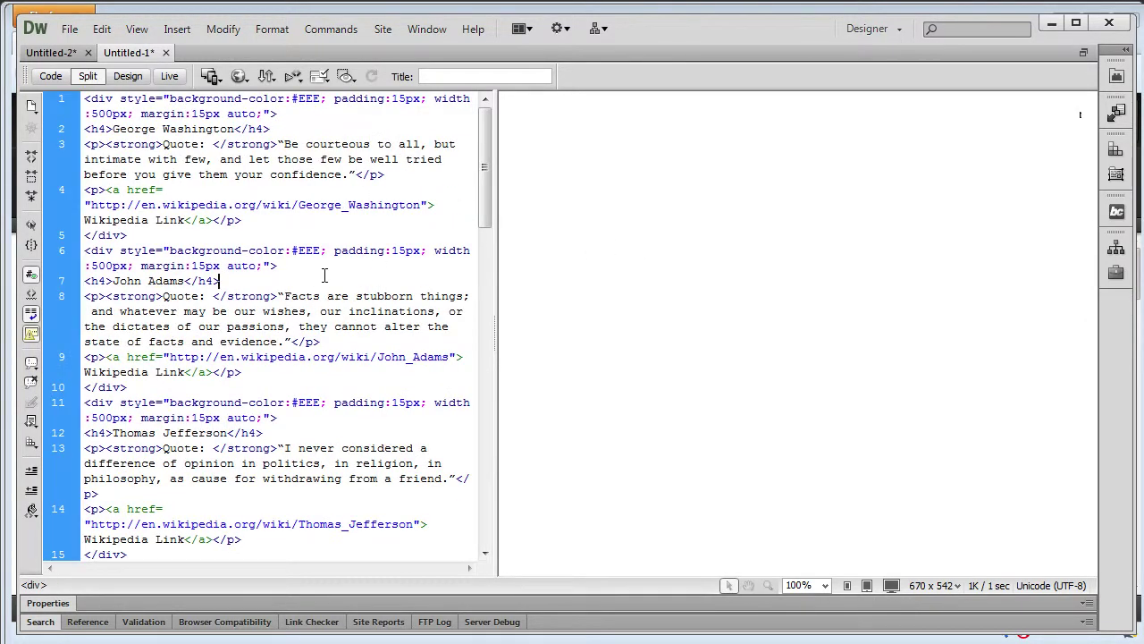
Step: Cut all the code in Untitled-1, paste it back, and refresh the design view to review the rendered president boxes
{"action": "left_click", "coordinate": [404, 267]}
{"action": "key", "text": "ctrl+a"}
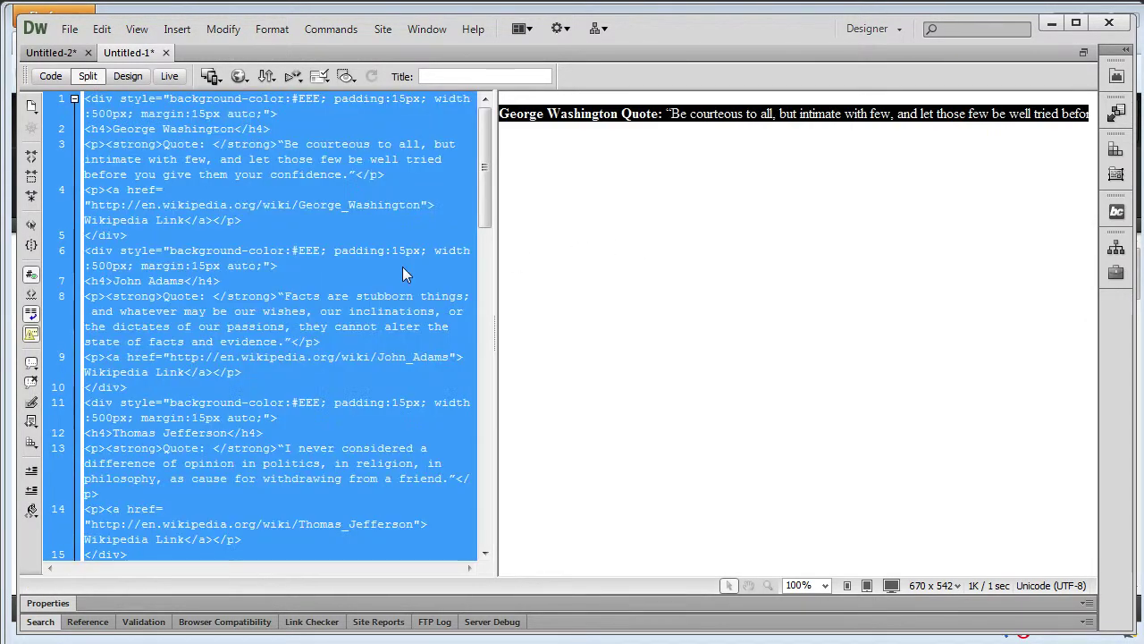
{"action": "key", "text": "ctrl+x"}
{"action": "key", "text": "ctrl+v"}
{"action": "left_click", "coordinate": [760, 327]}
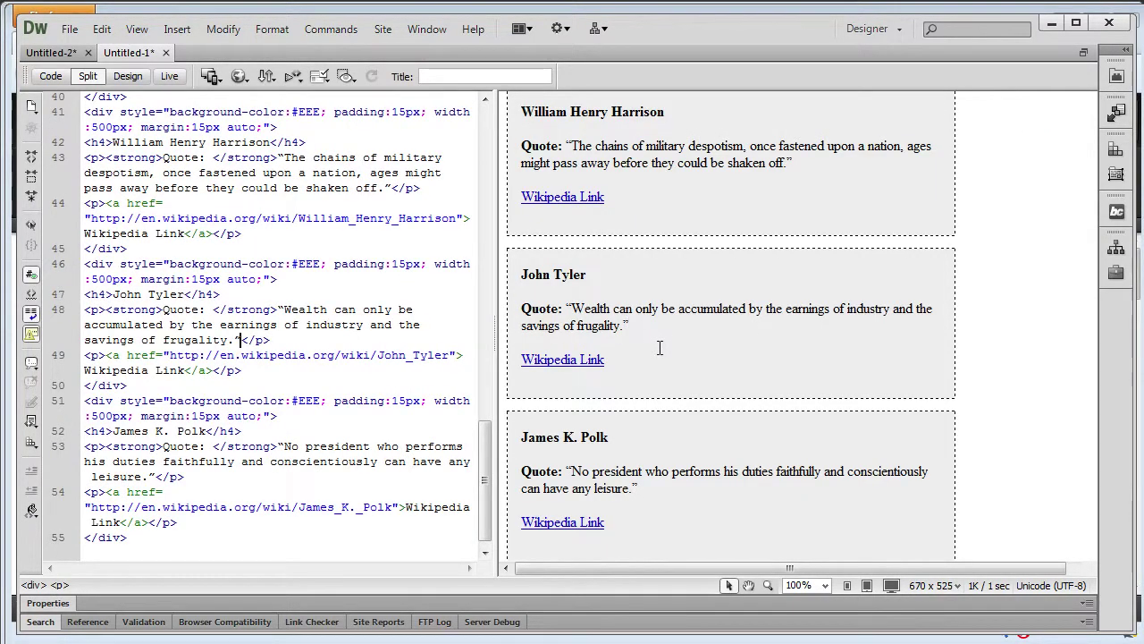
{"action": "scroll", "coordinate": [666, 357], "scroll_direction": "down", "scroll_amount": 1}
{"action": "scroll", "coordinate": [672, 371], "scroll_direction": "up", "scroll_amount": 4}
{"action": "scroll", "coordinate": [671, 368], "scroll_direction": "up", "scroll_amount": 10}
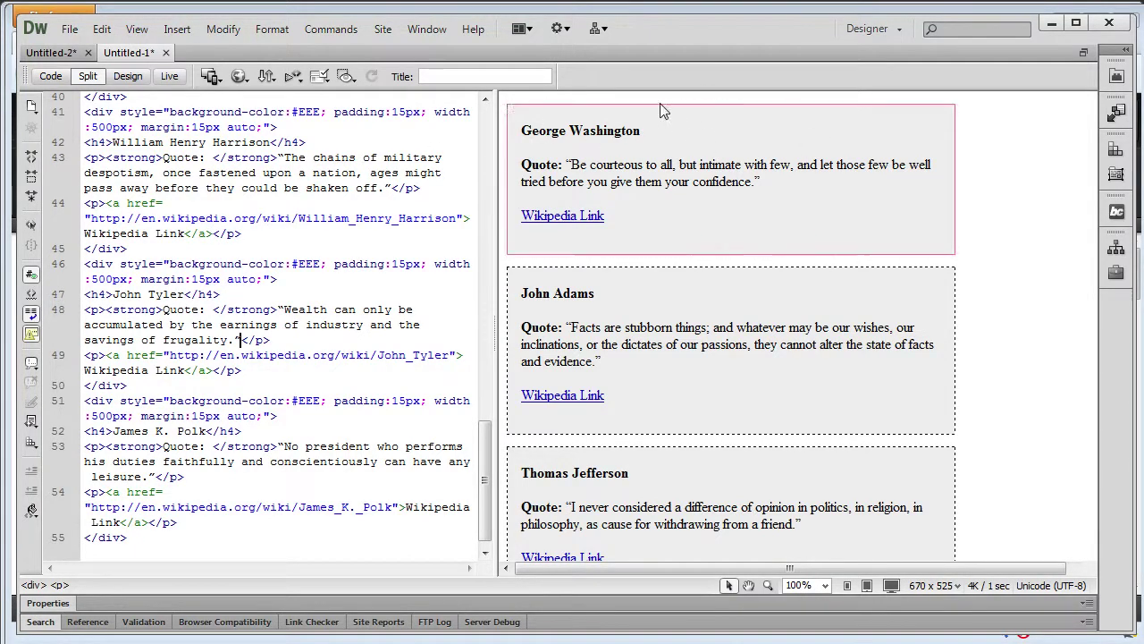
{"action": "scroll", "coordinate": [205, 308], "scroll_direction": "down", "scroll_amount": 9}
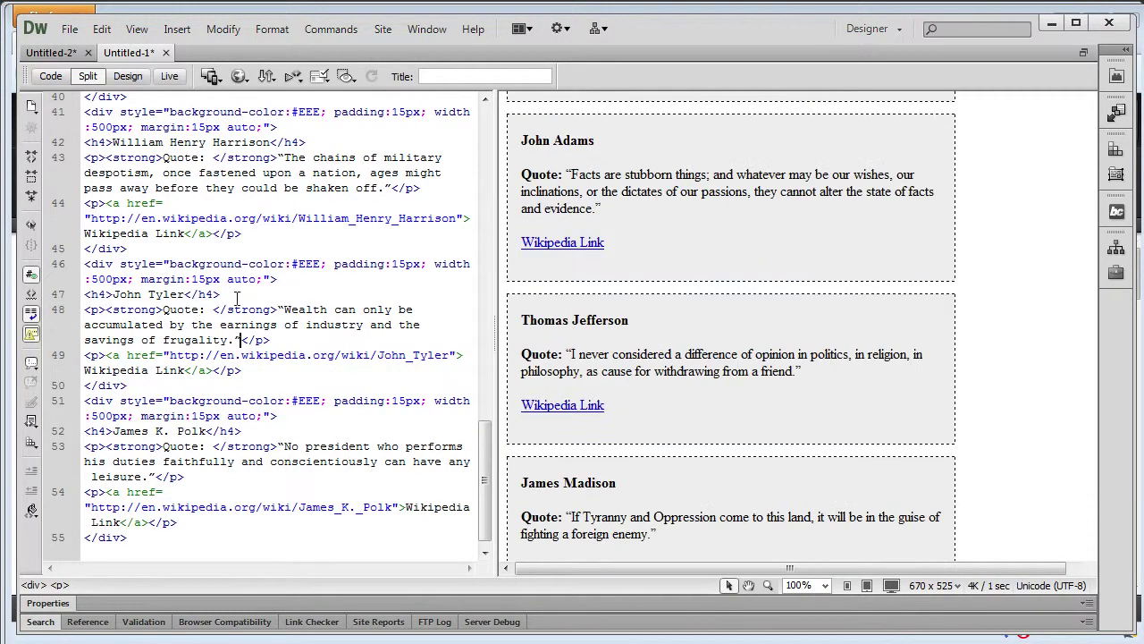